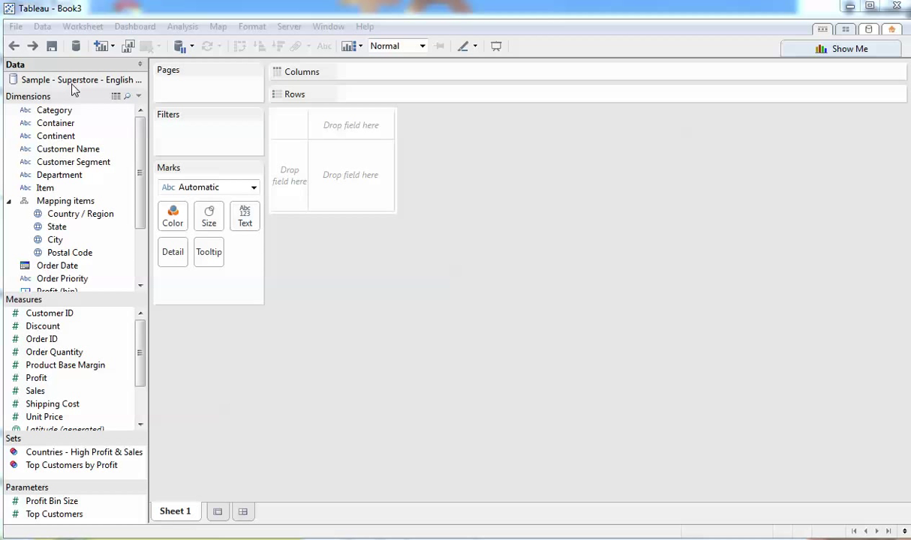
Step: Build a table of SUM(Sales) by State in rows and YEAR(Order Date) in columns
click(72, 227)
drag(341, 130, 472, 303)
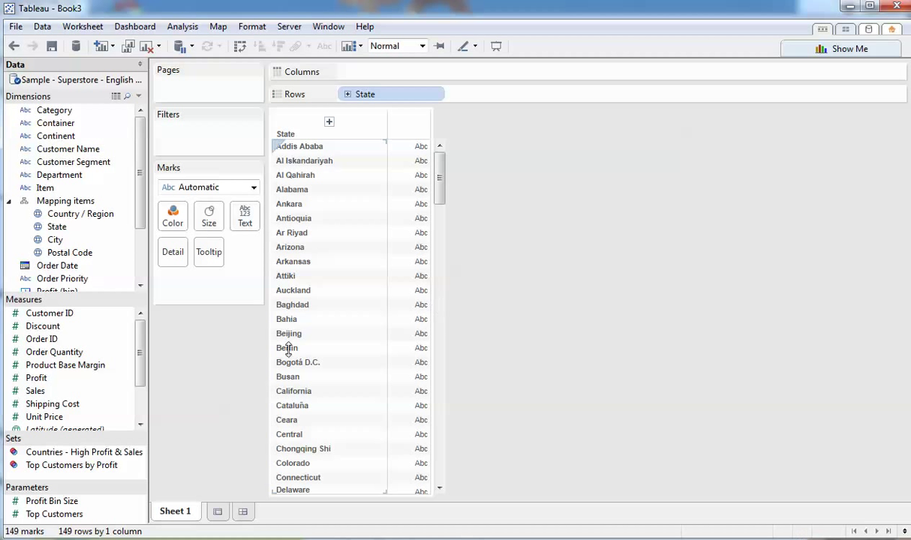
drag(39, 392, 589, 329)
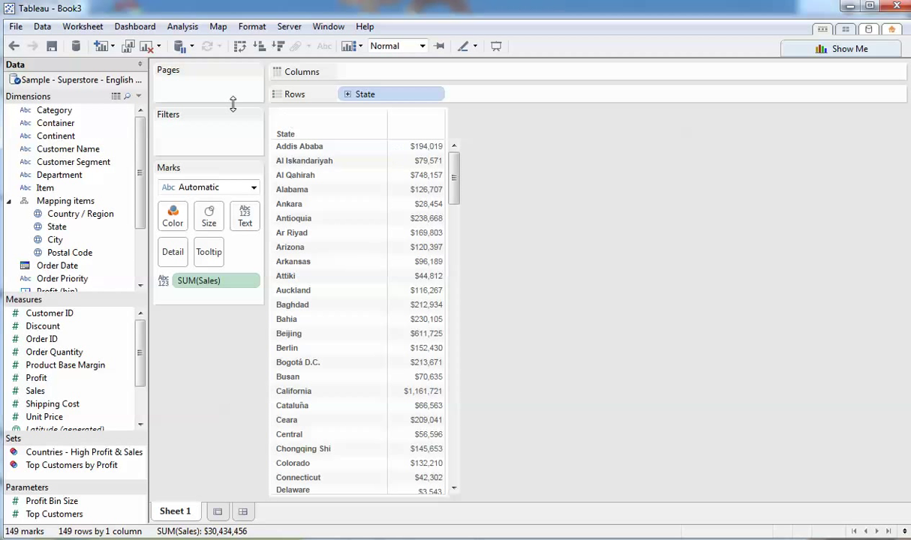
drag(57, 266, 443, 72)
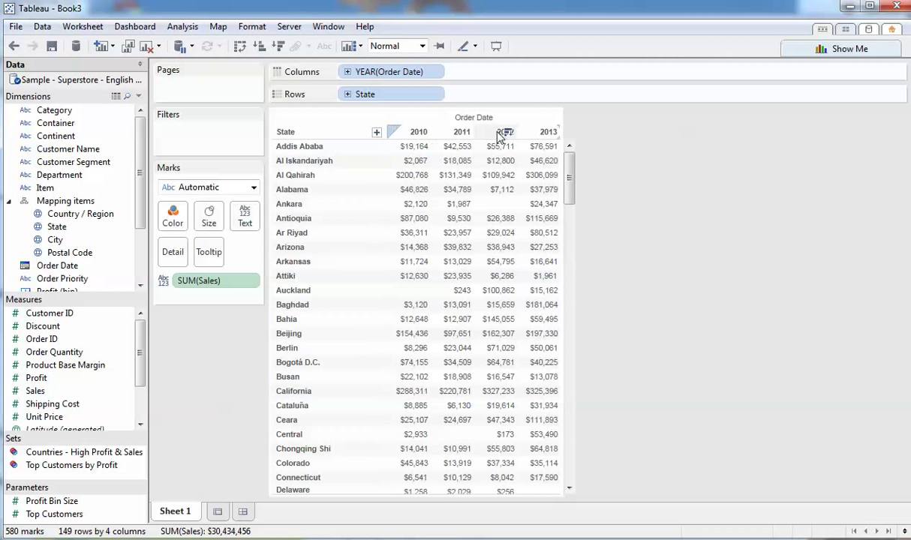
Step: Keep only the 2012 and 2013 year columns
click(503, 132)
ctrl+click(547, 133)
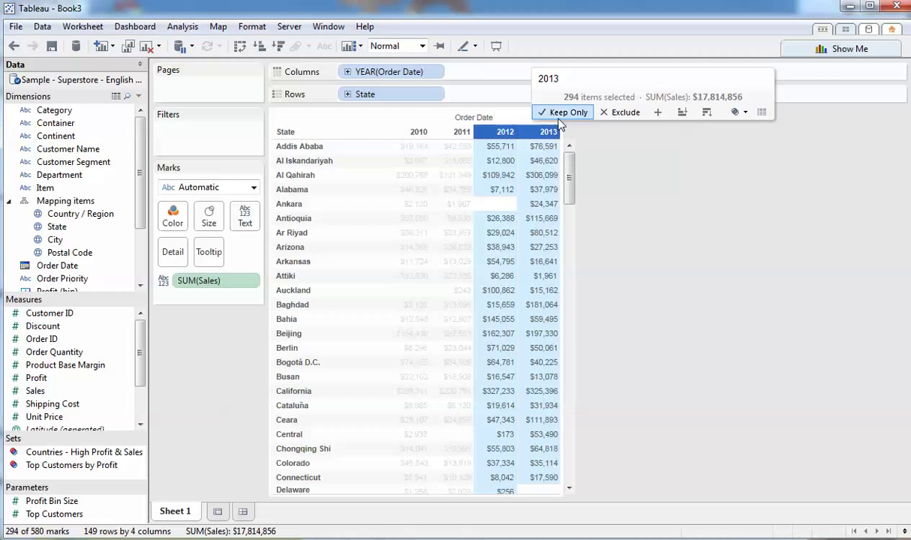
click(565, 112)
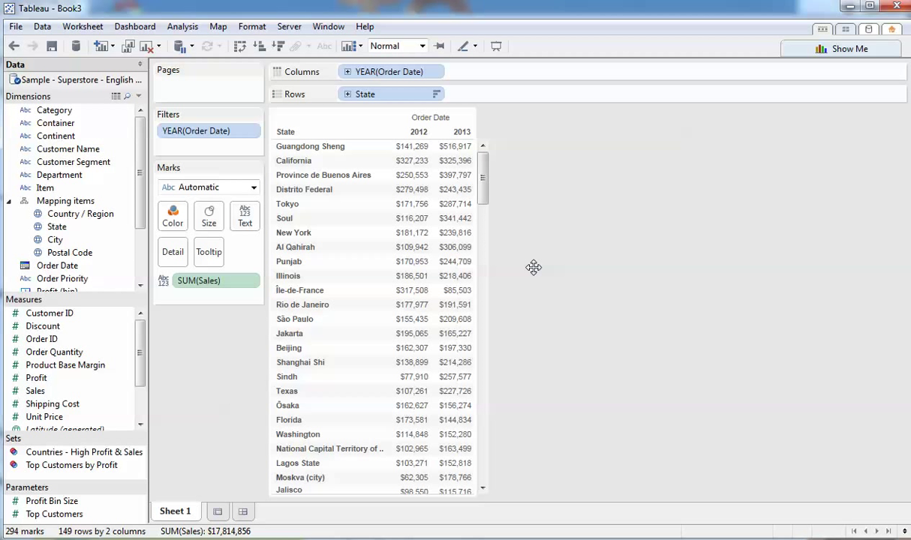
Step: Draw the sales as horizontal bars with value labels, then add a second SUM(Sales) to Columns
drag(197, 280, 514, 78)
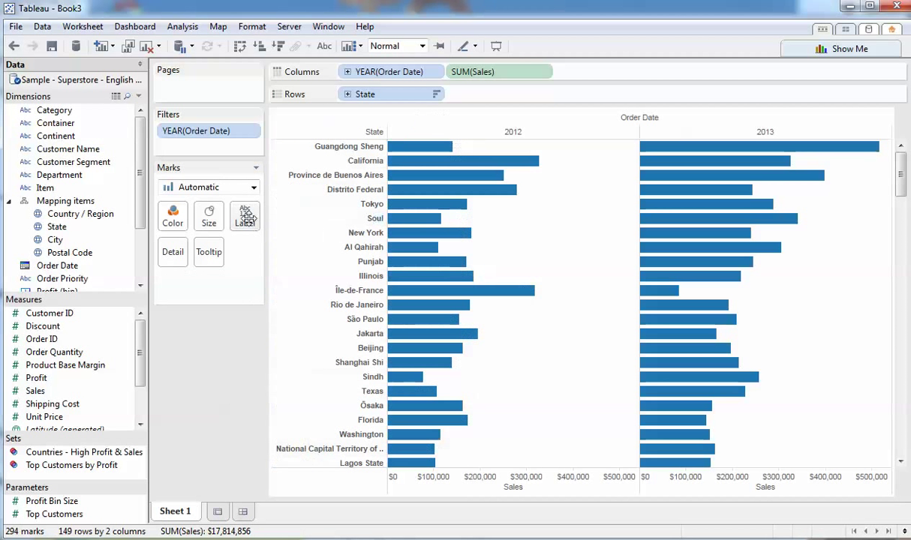
click(245, 216)
click(276, 248)
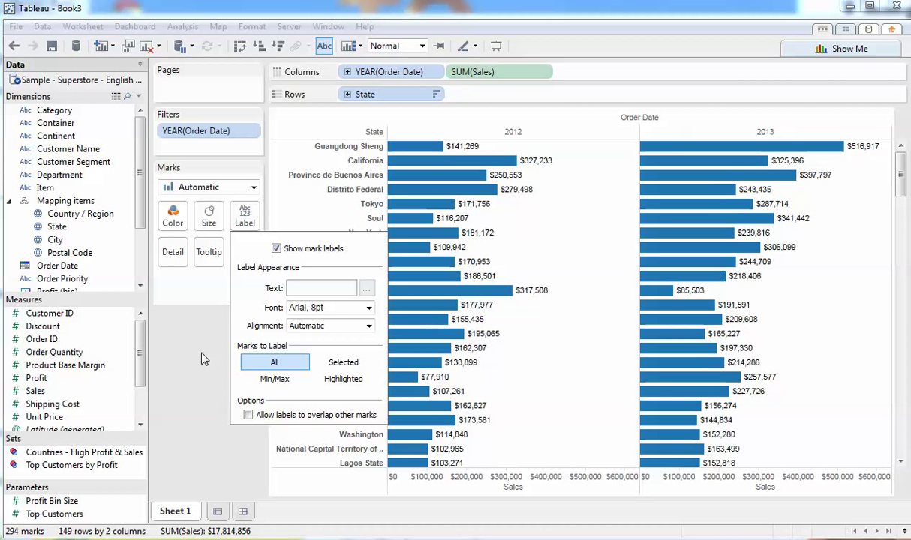
click(201, 358)
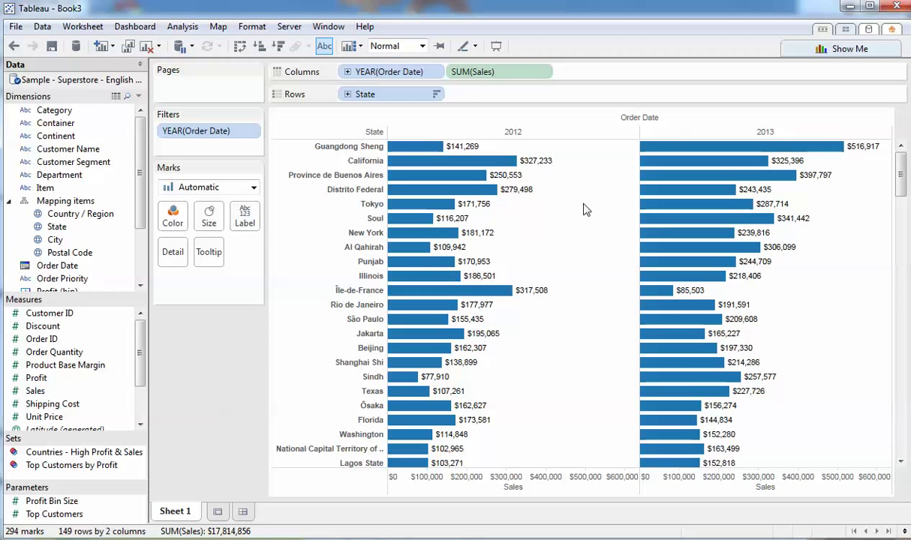
drag(503, 78, 651, 89)
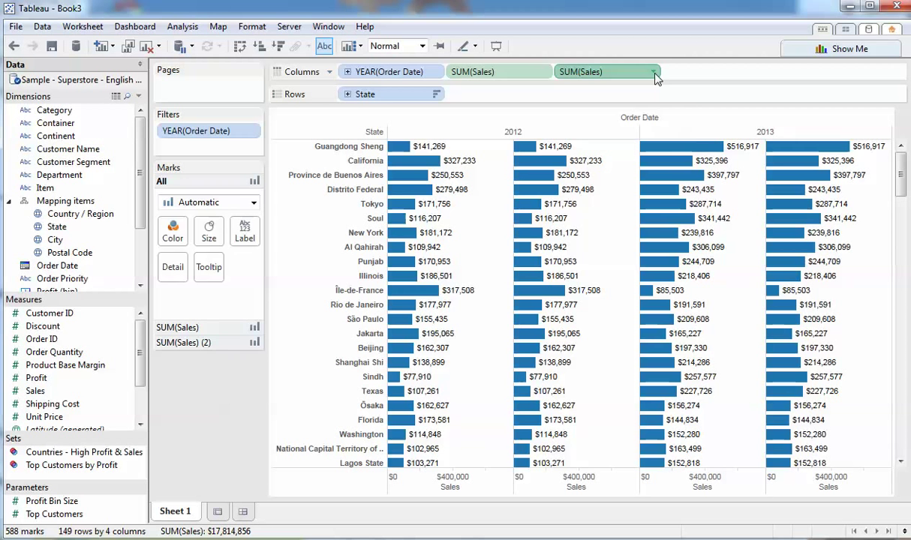
Step: Make the second SUM(Sales) a Percent Difference quick table calculation computed along Order Date
click(654, 72)
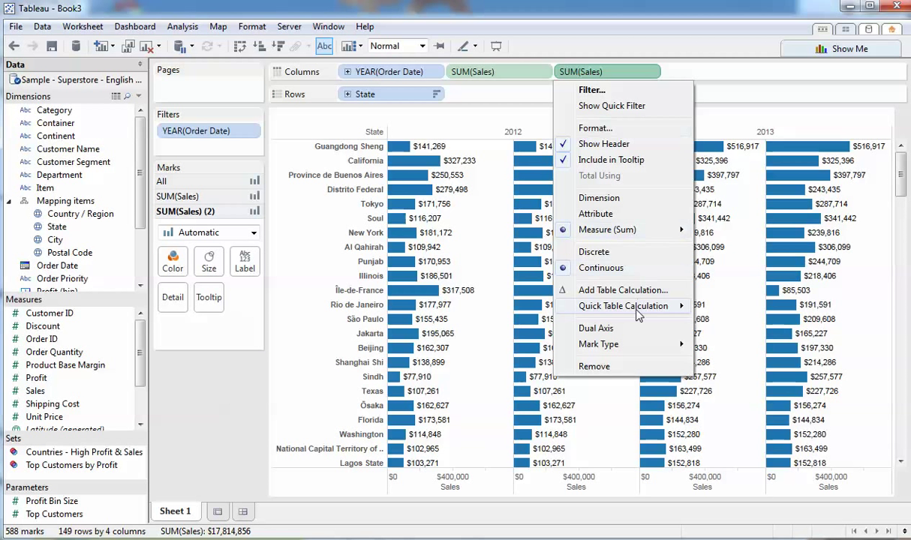
mouse_move(637, 314)
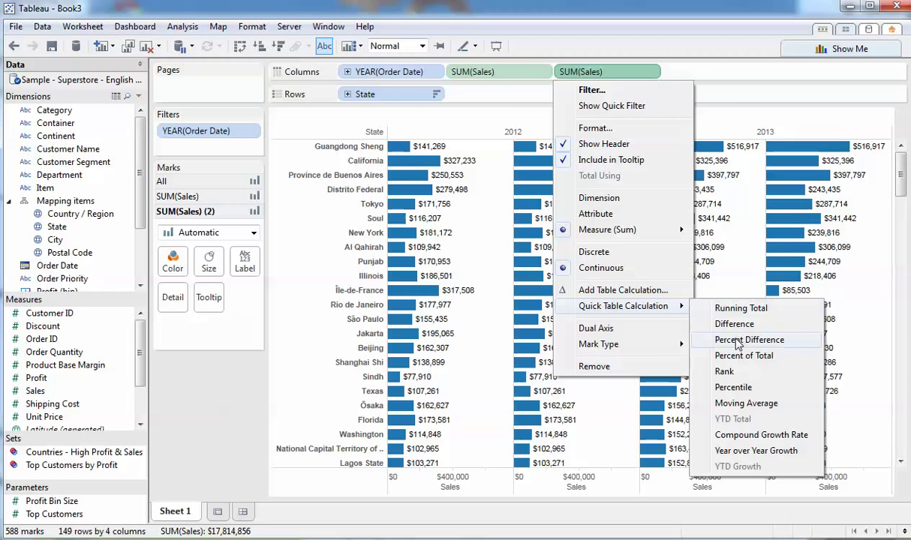
click(699, 322)
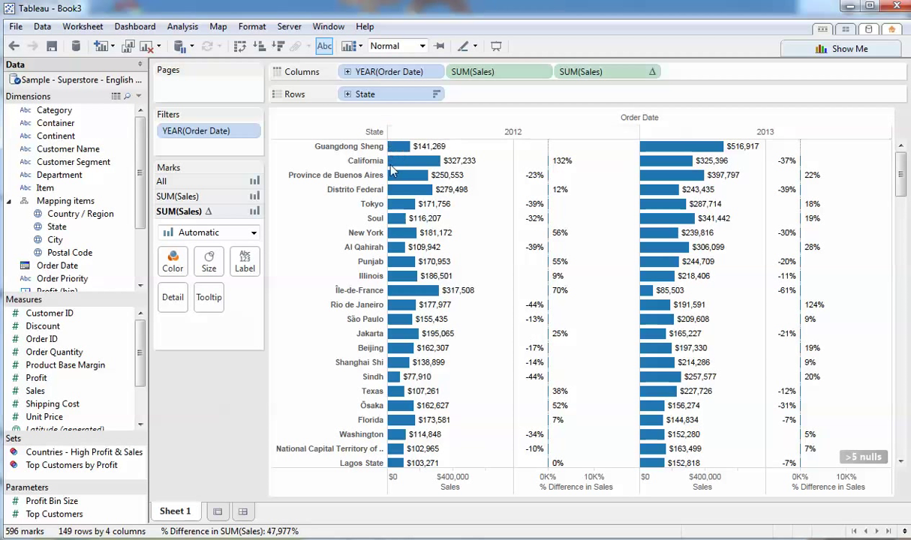
click(654, 73)
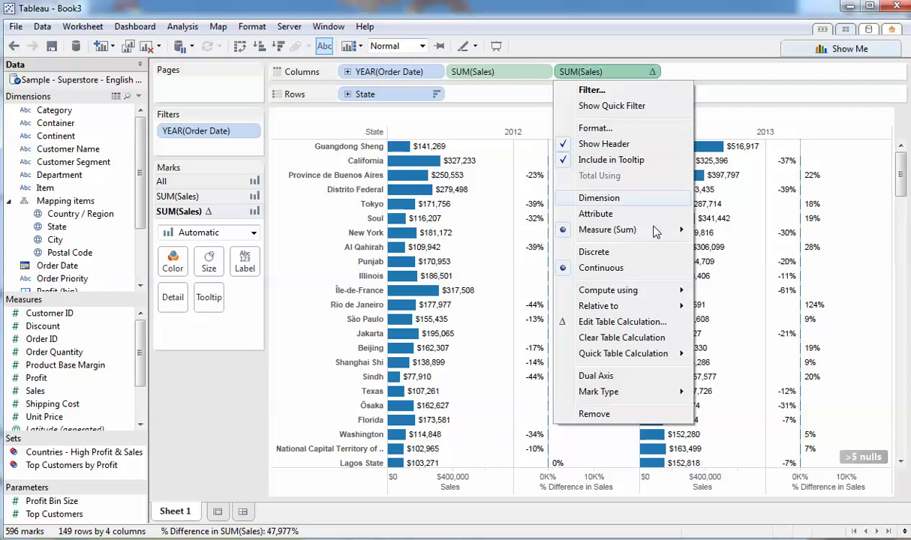
mouse_move(643, 292)
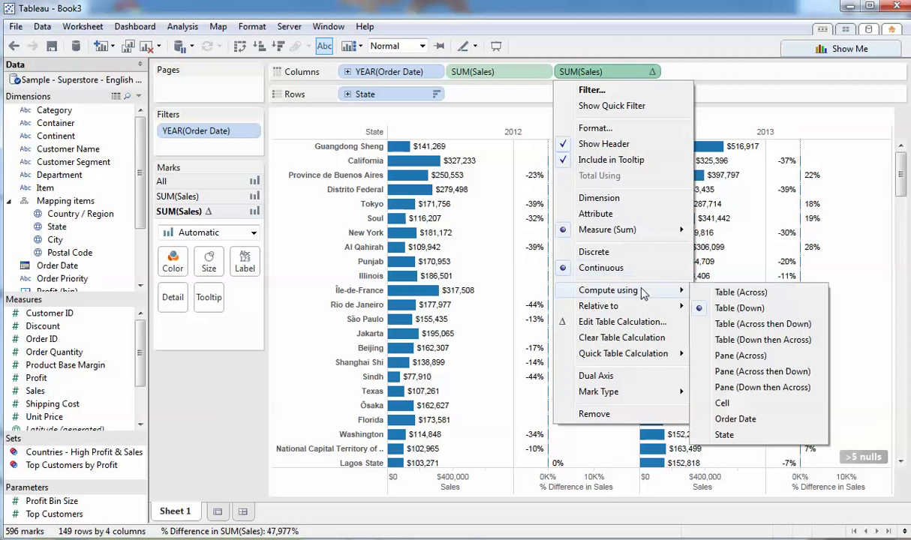
click(743, 420)
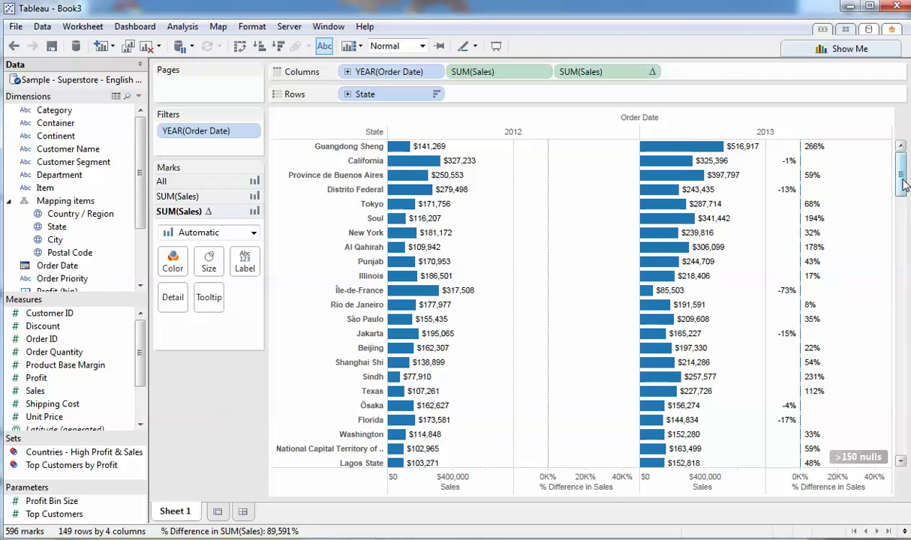
scroll(904, 199, down, 1)
drag(904, 199, 900, 346)
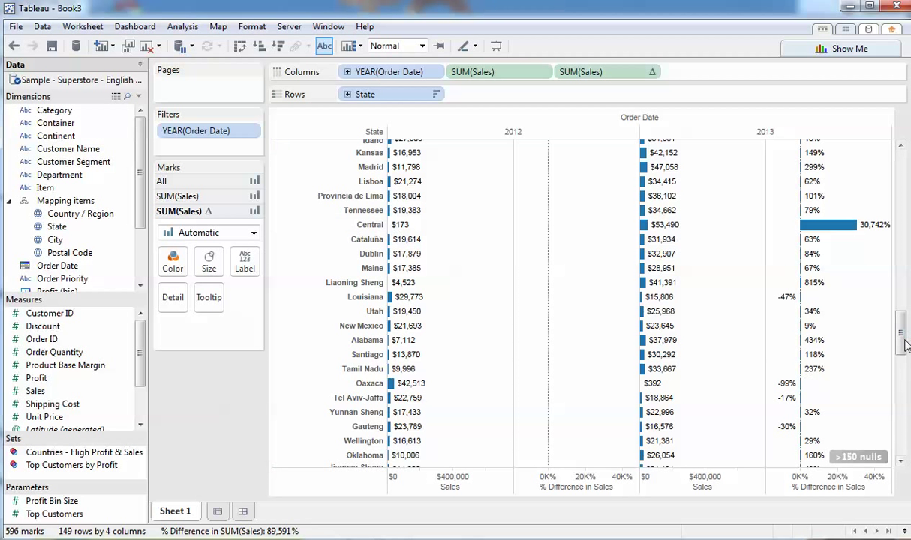
scroll(906, 284, up, 10)
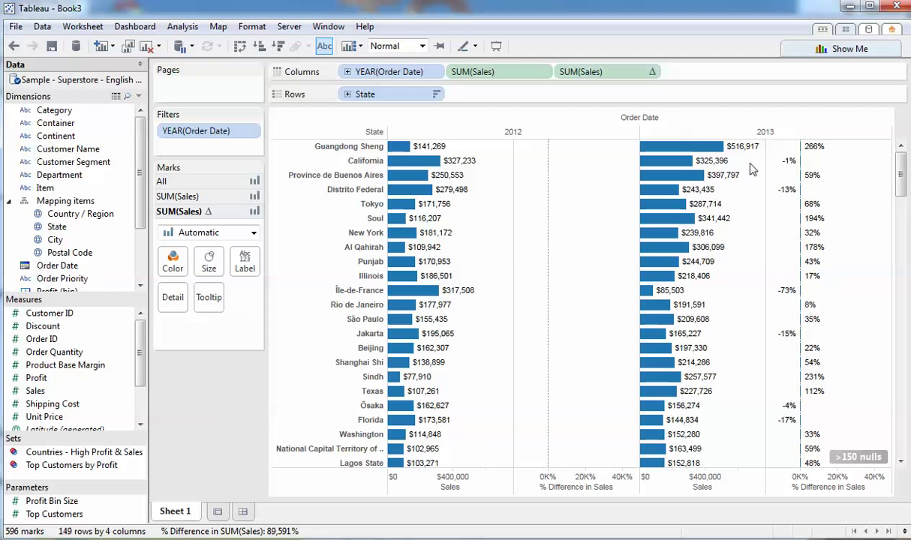
click(592, 76)
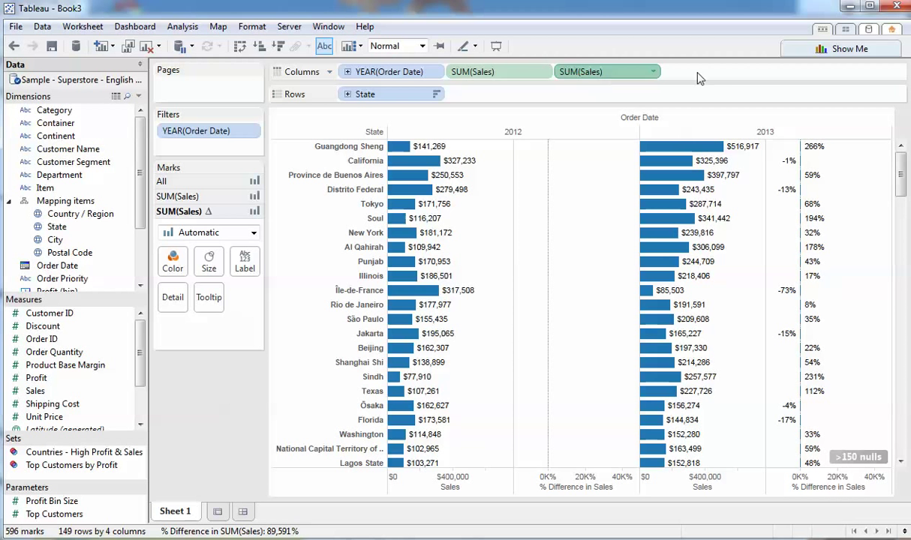
Step: Duplicate the percent-difference SUM(Sales) pill and edit the copy's table calculation
mouse_move(698, 77)
mouse_down()
mouse_move(689, 67)
mouse_move(695, 77)
mouse_up()
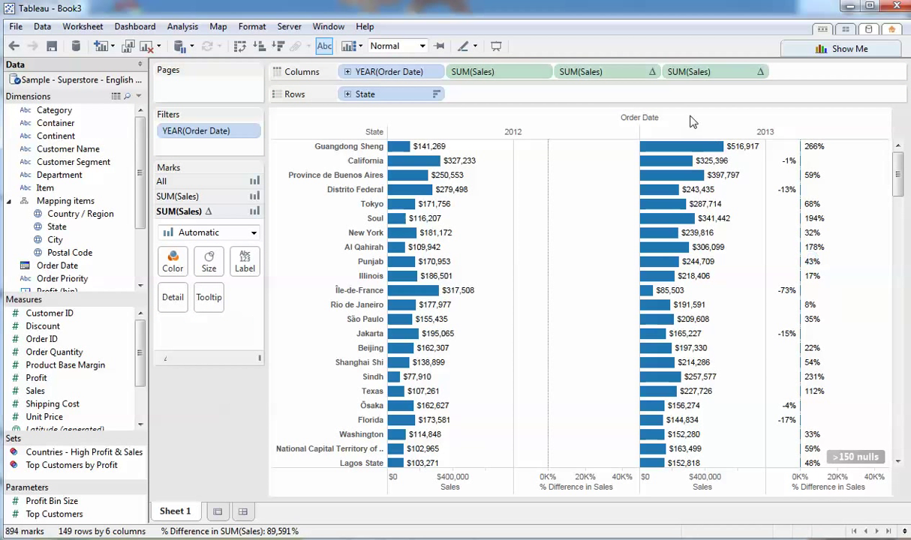
click(762, 72)
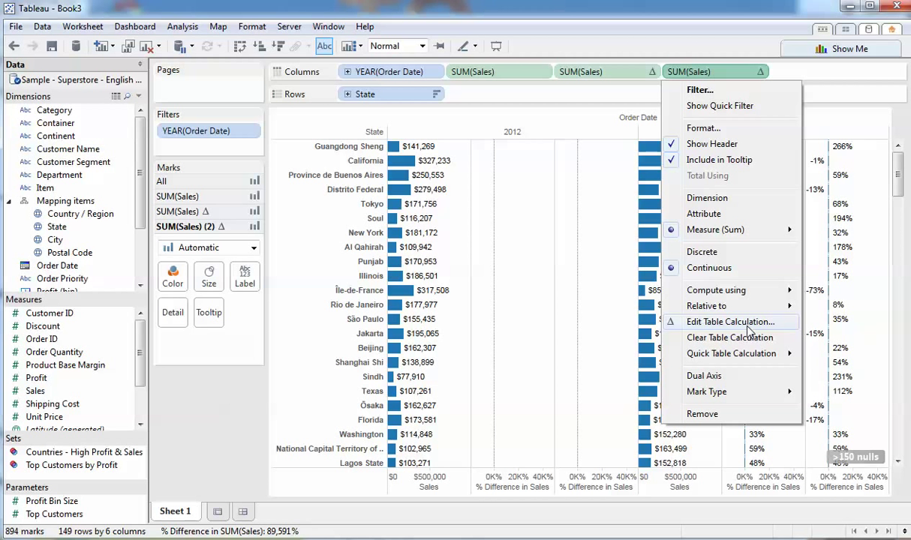
mouse_move(747, 361)
click(740, 328)
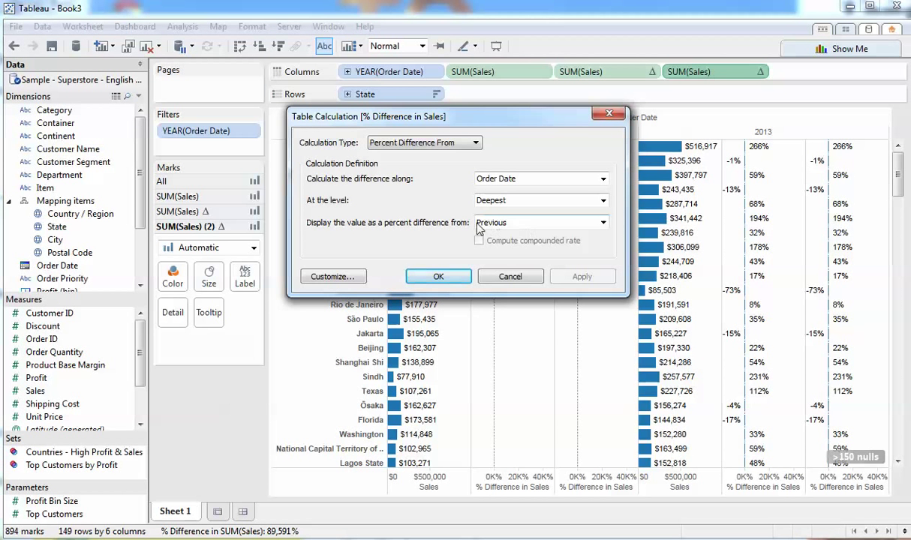
Step: Create 'Difference in Sales to Last Year': IF sales minus previous-year sales > 0 THEN "More" ELSE "Less" END
click(334, 278)
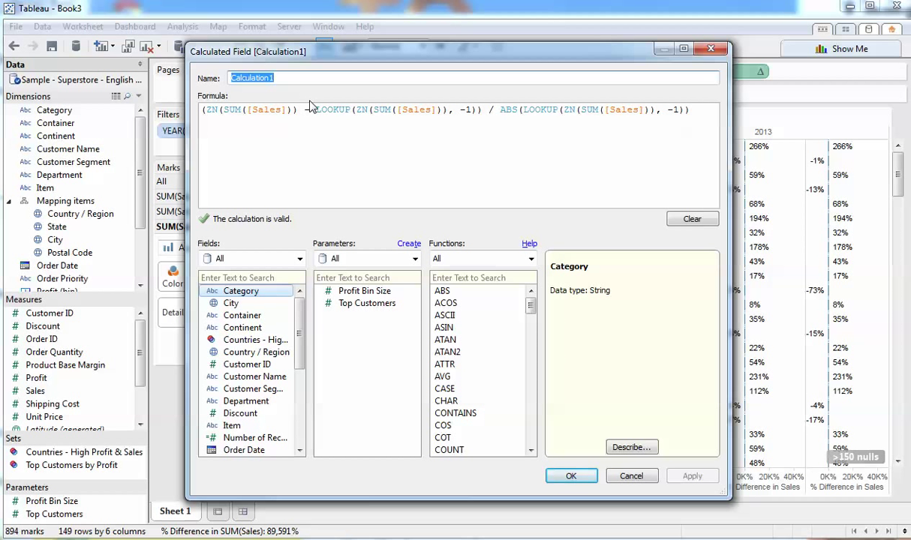
text(Differen)
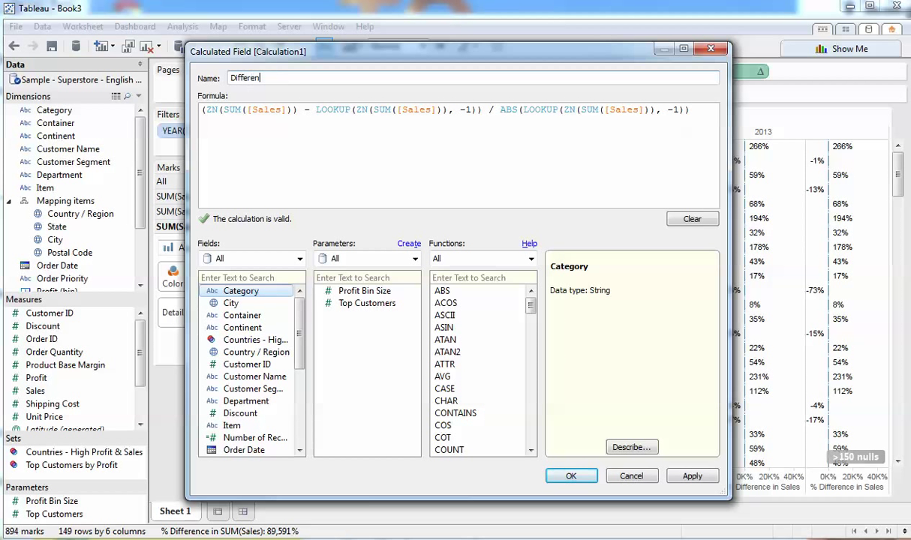
text(ce in Sales to Last Year)
drag(223, 110, 291, 111)
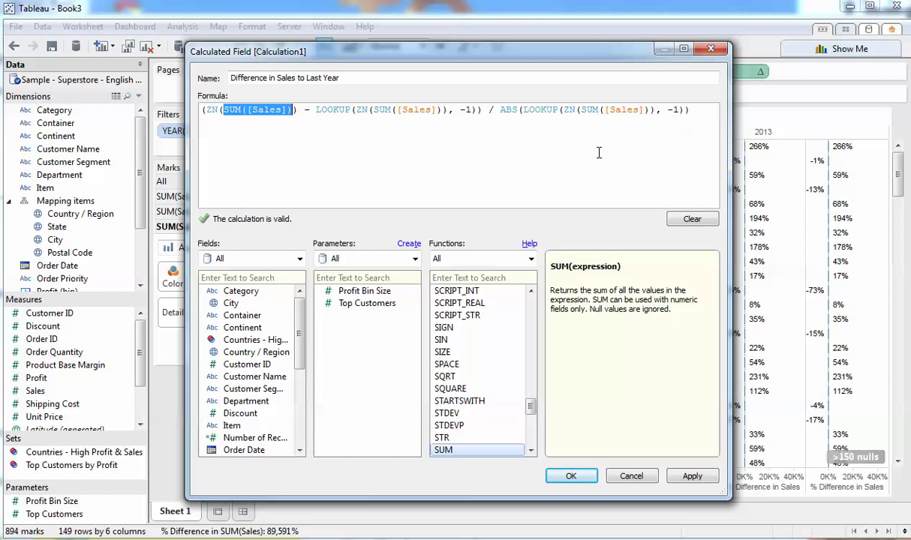
drag(690, 109, 482, 109)
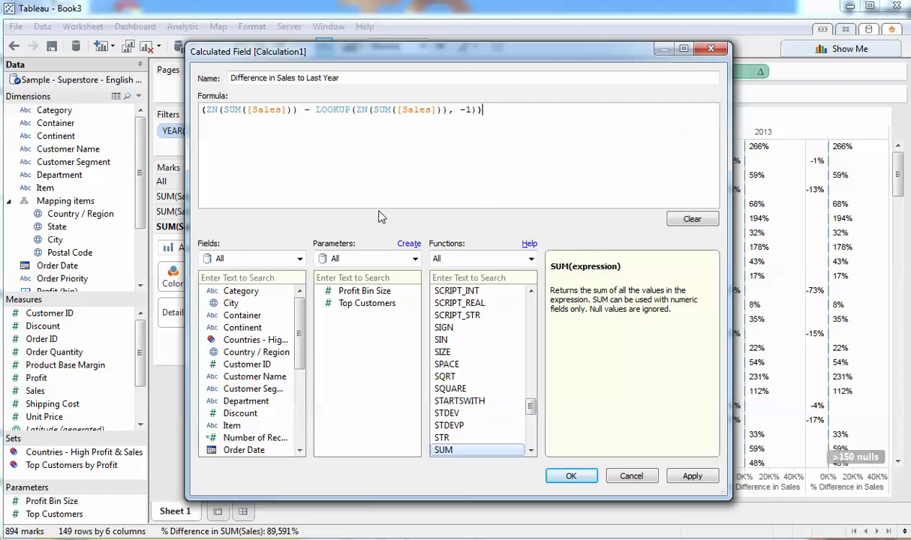
click(201, 109)
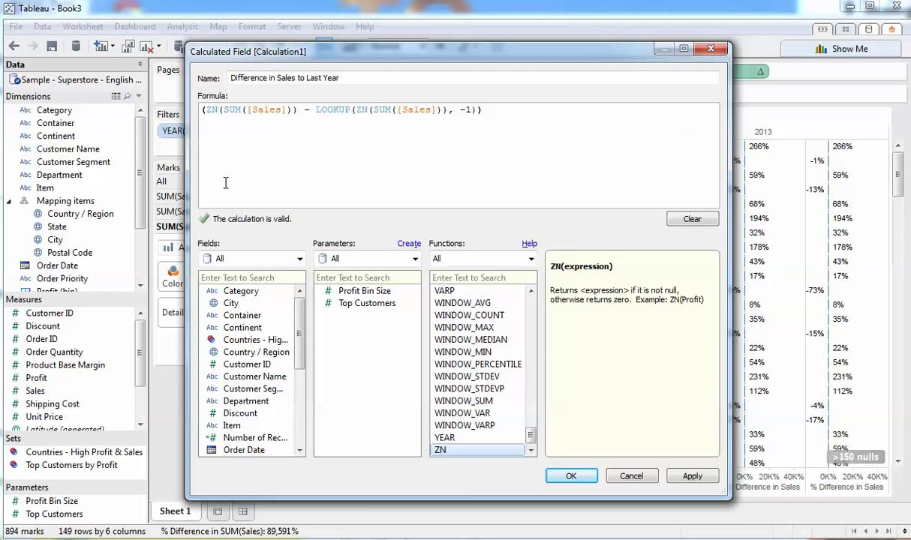
text(IF)
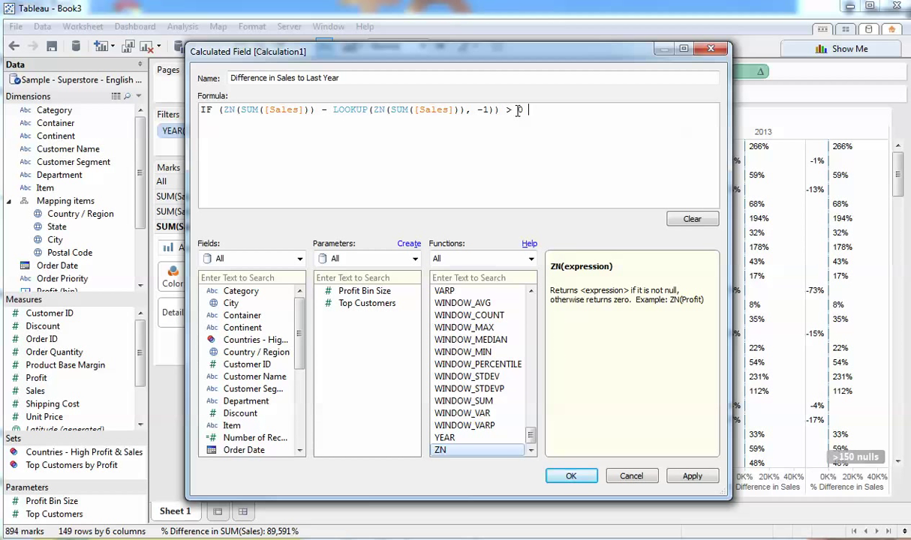
text(> 0 THEN "More")
key(Return)
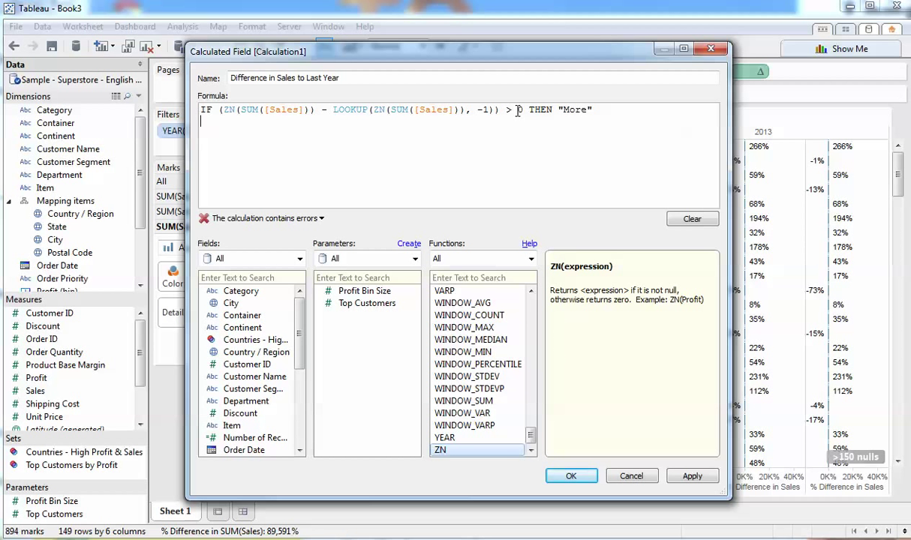
text(ELSE ")
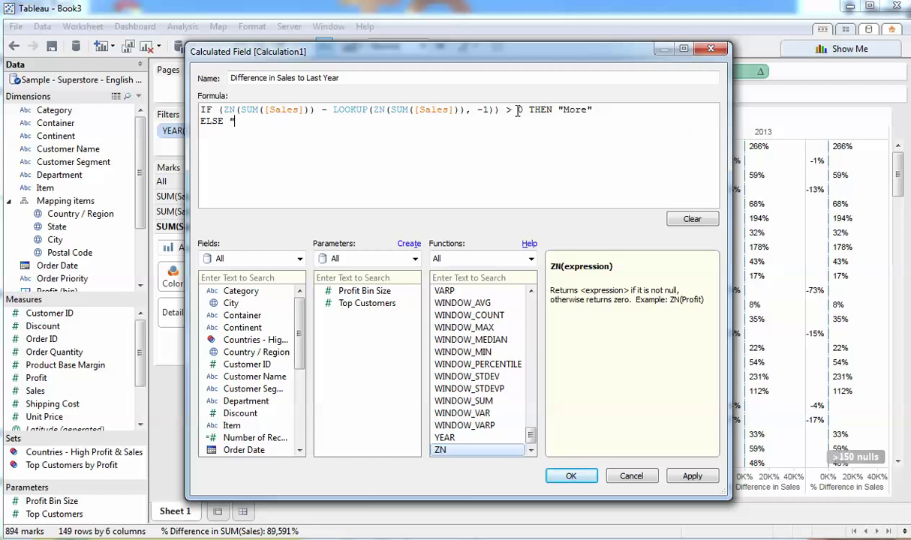
text(Less")
key(Return)
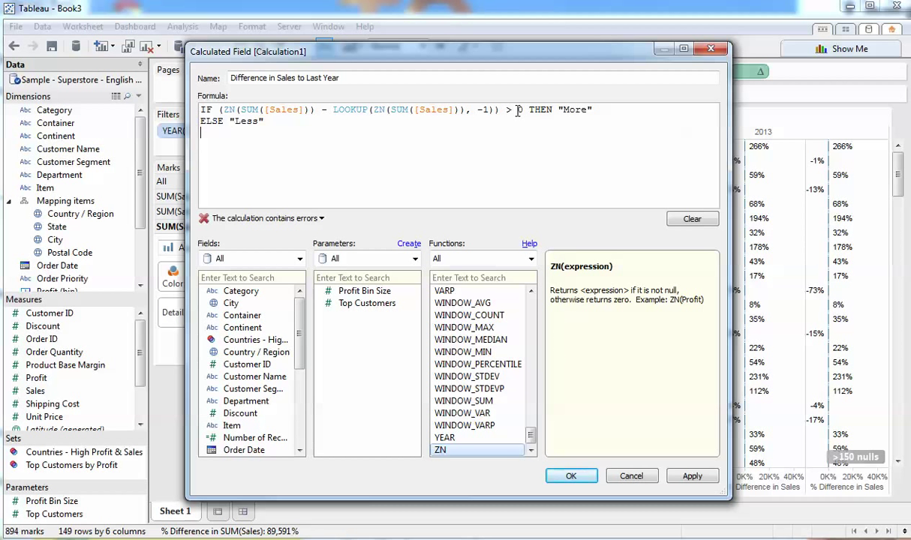
text(END)
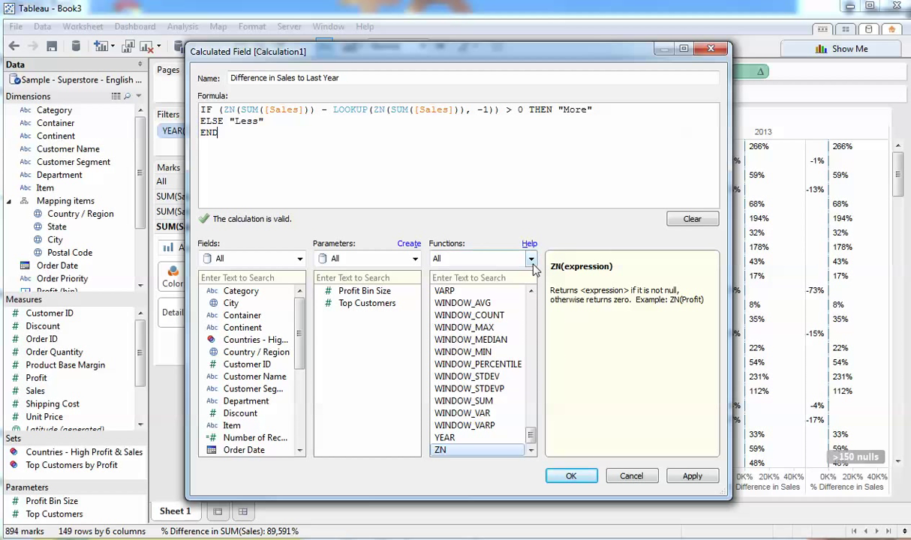
click(571, 477)
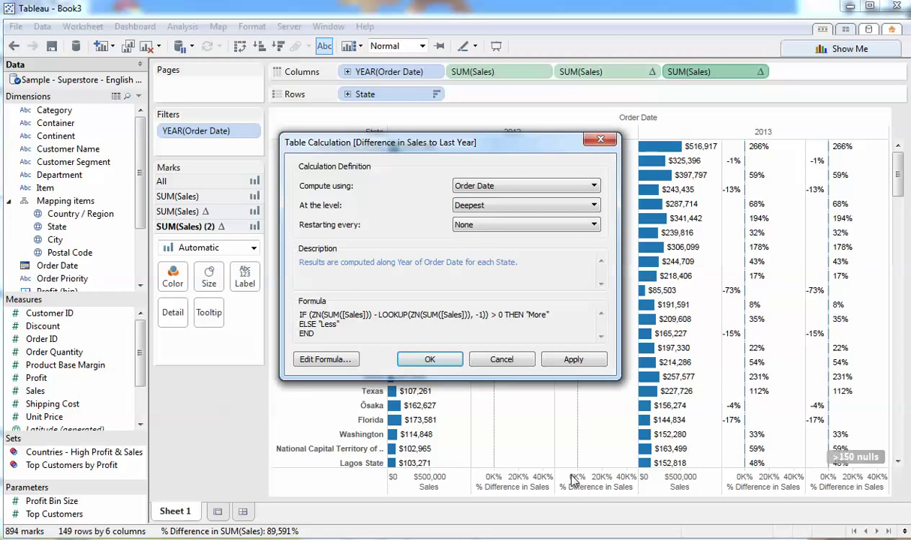
Step: Confirm the table calculation, then check the 2013 Less and More state groups before clearing the highlight
click(429, 360)
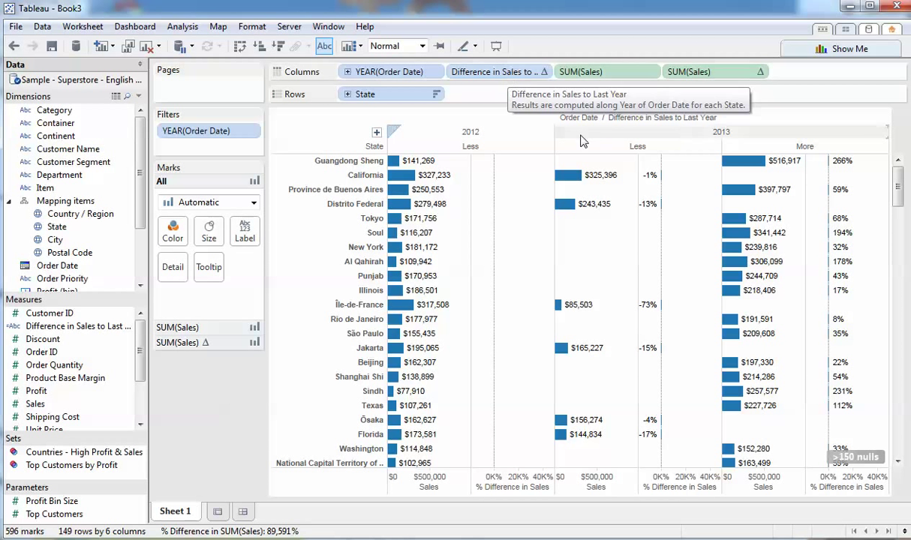
click(638, 147)
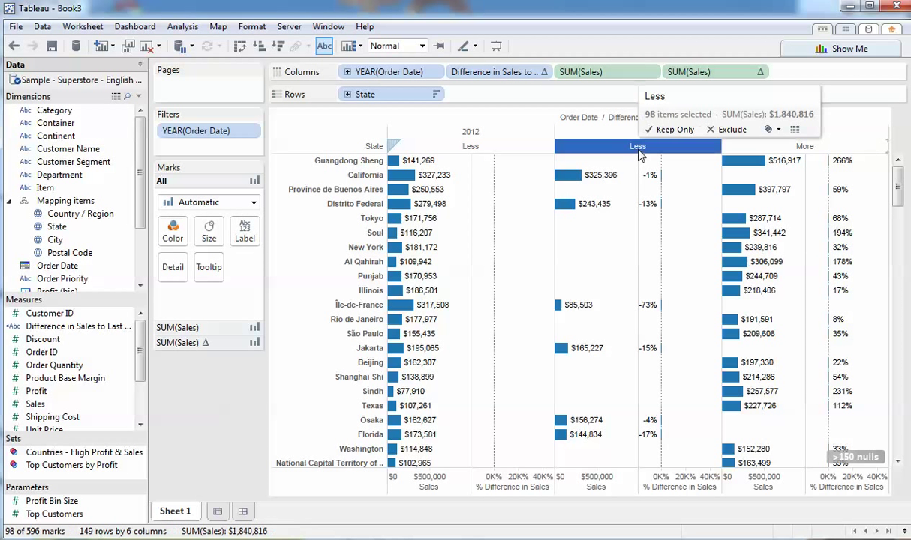
click(801, 150)
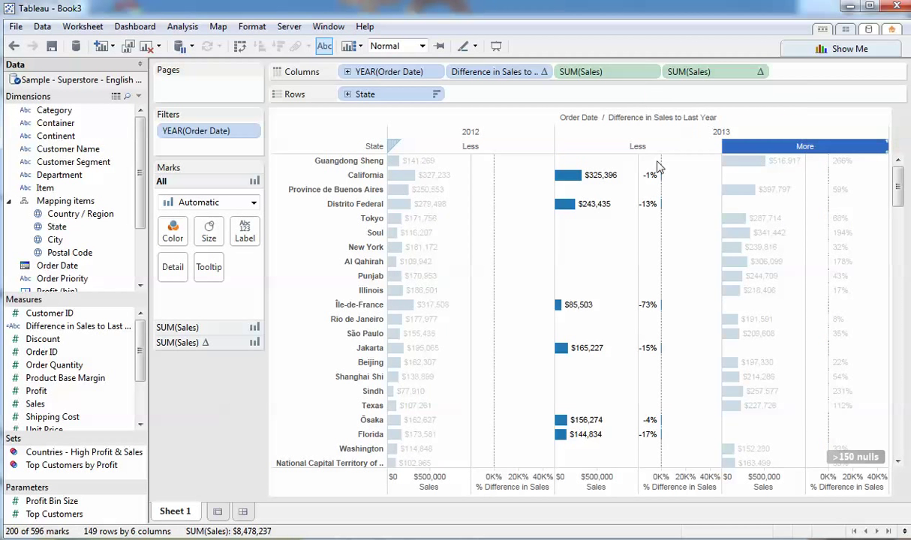
click(630, 148)
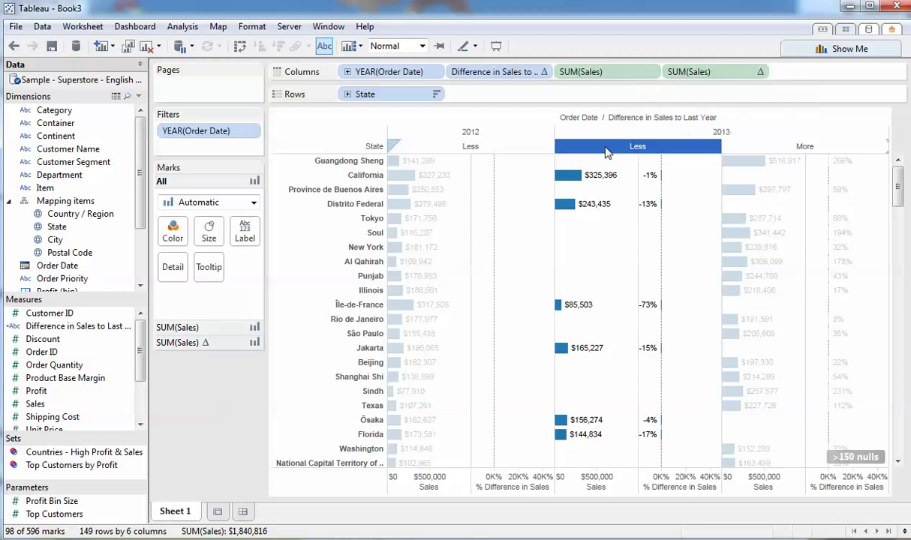
click(765, 148)
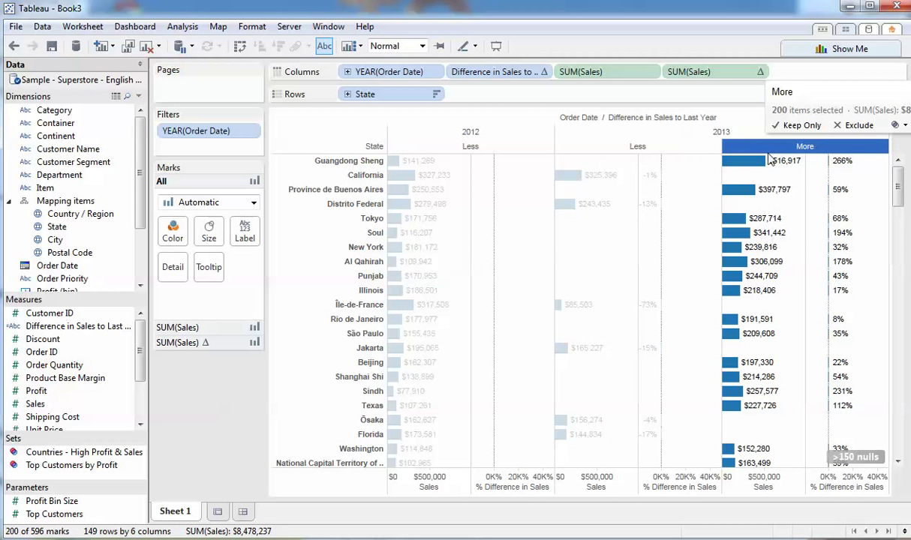
click(687, 167)
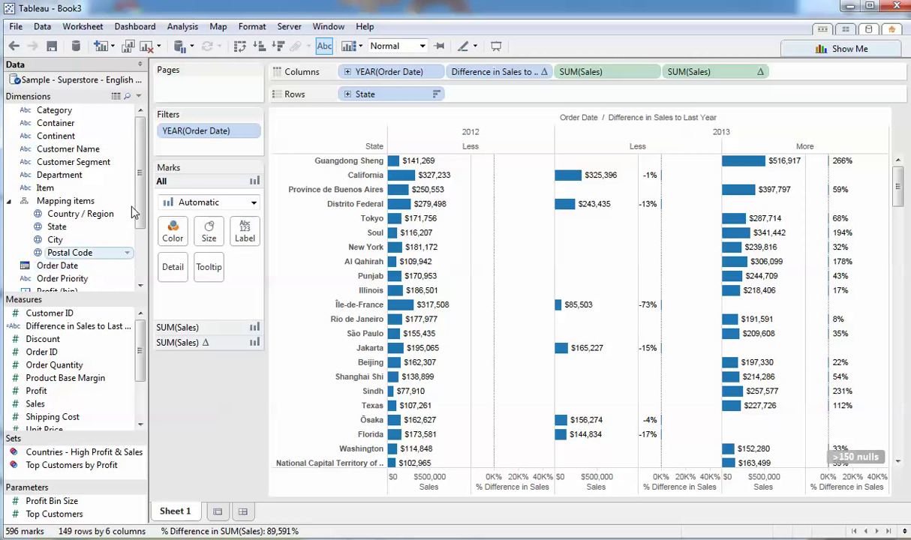
Step: Create a calculated field named Zero whose formula is 0
click(173, 30)
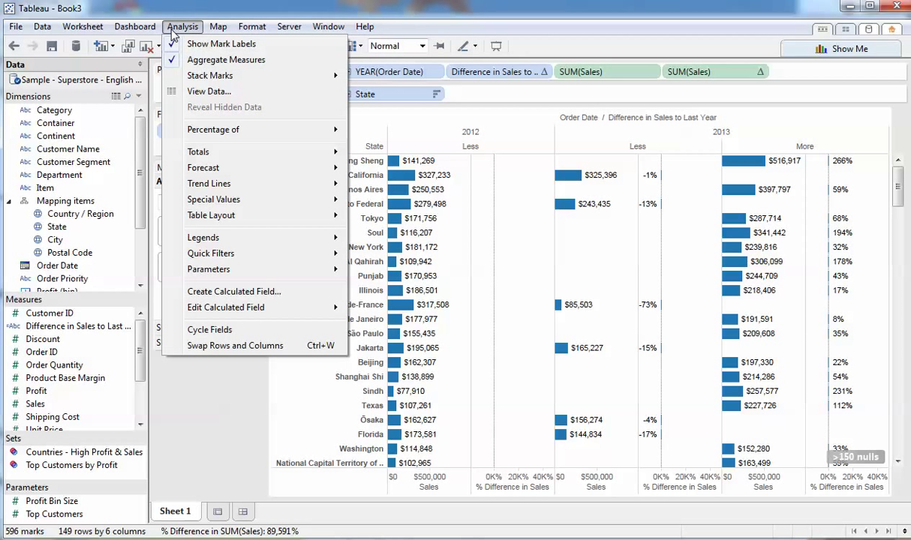
mouse_move(204, 261)
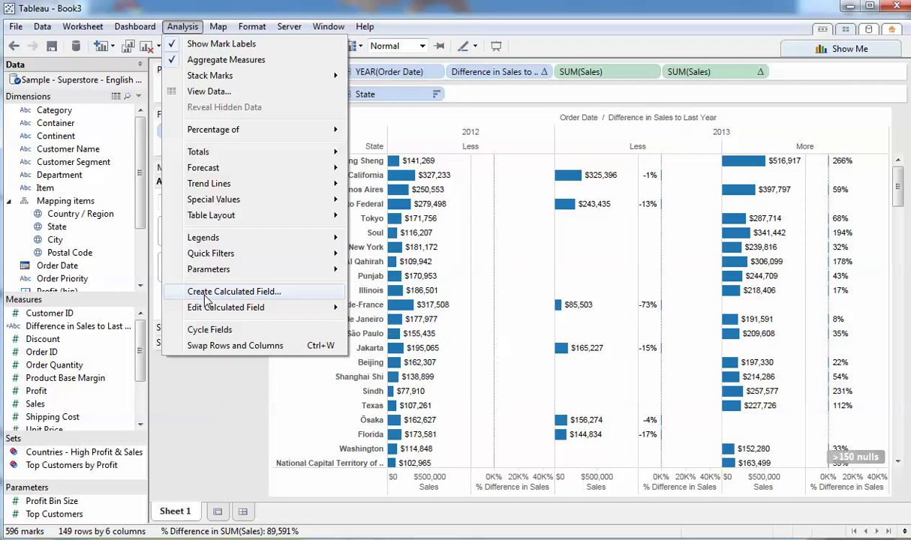
mouse_move(318, 257)
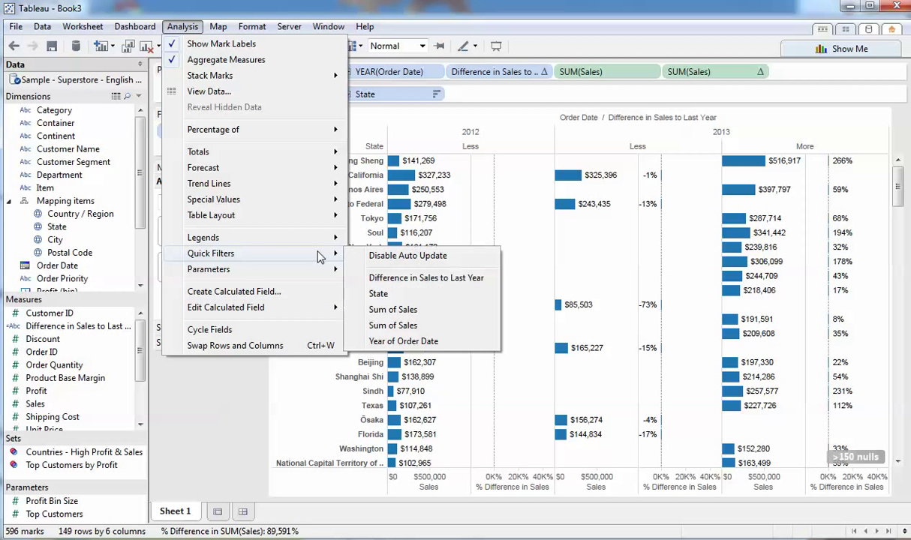
key(Escape)
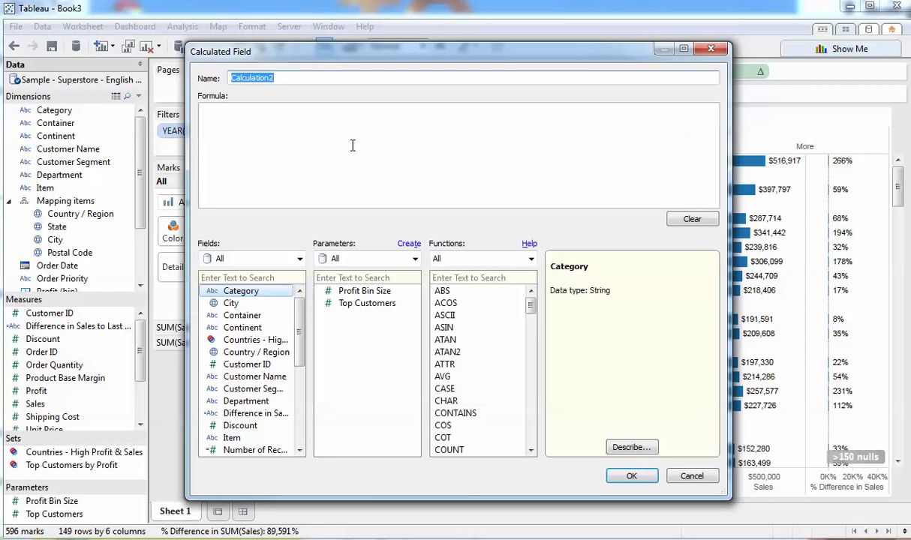
text(Zero)
click(349, 185)
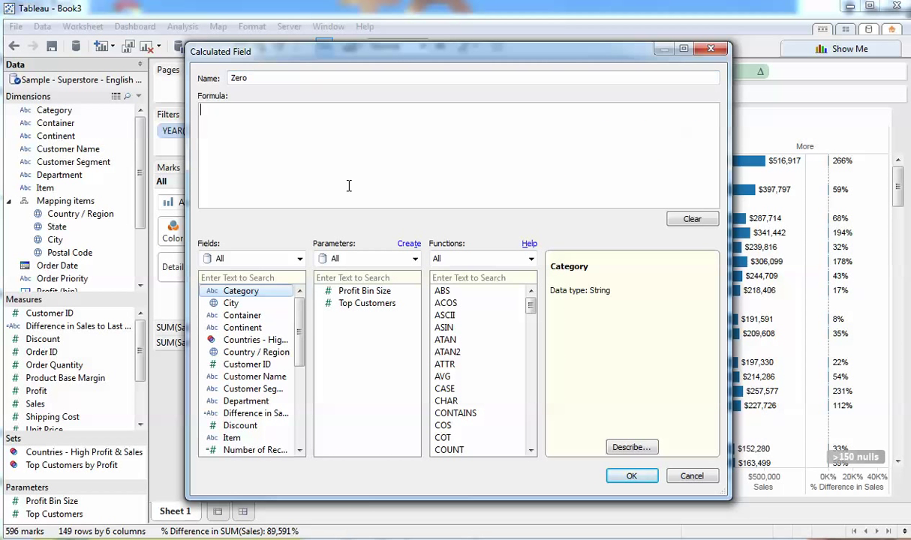
click(632, 475)
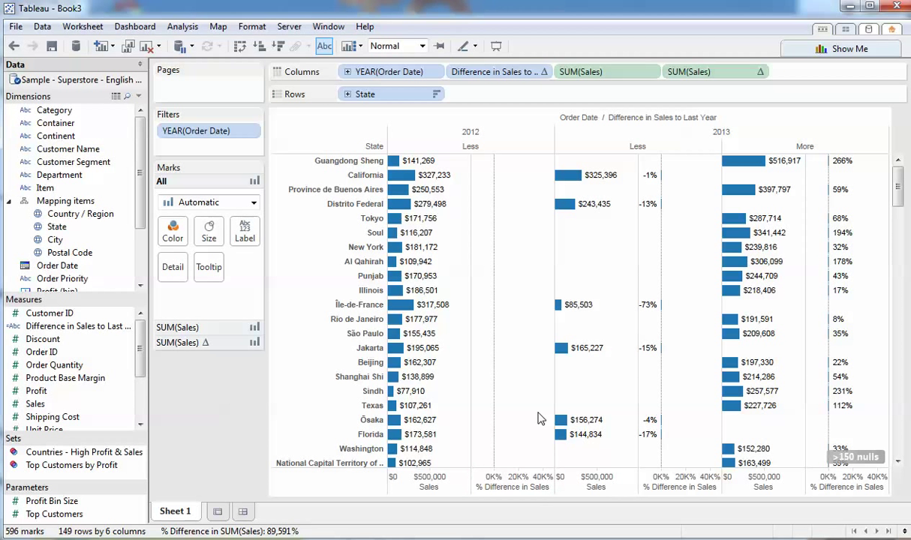
Step: Add the Zero measure as a SUM(Zero) column in the view
click(138, 386)
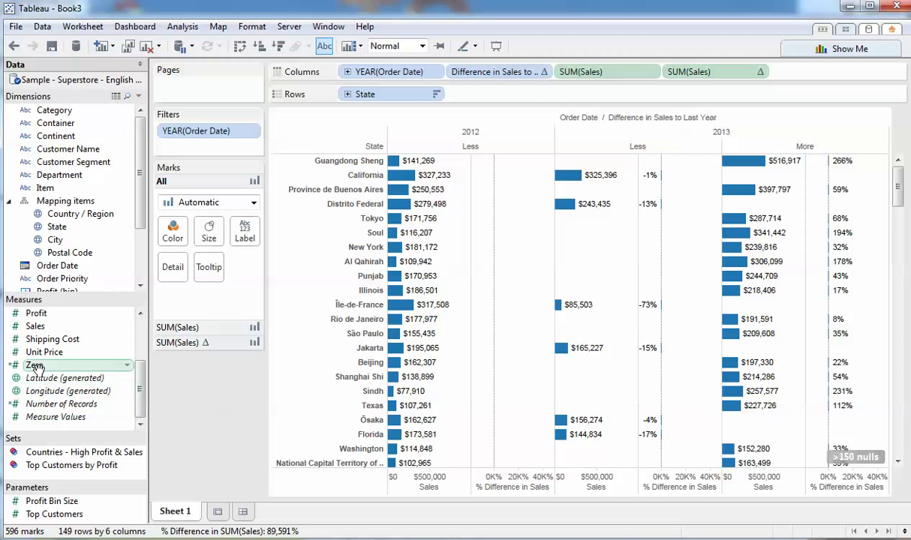
drag(35, 366, 809, 111)
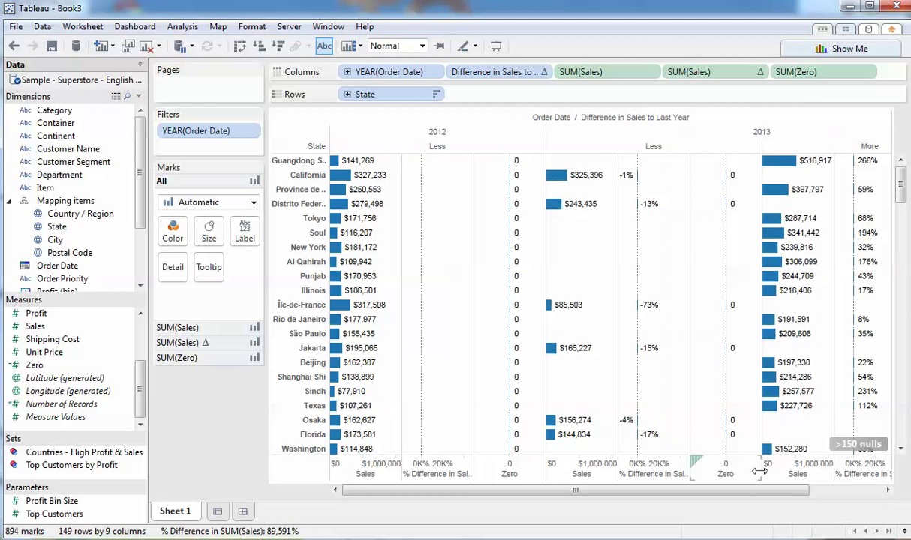
scroll(795, 469, right, 3)
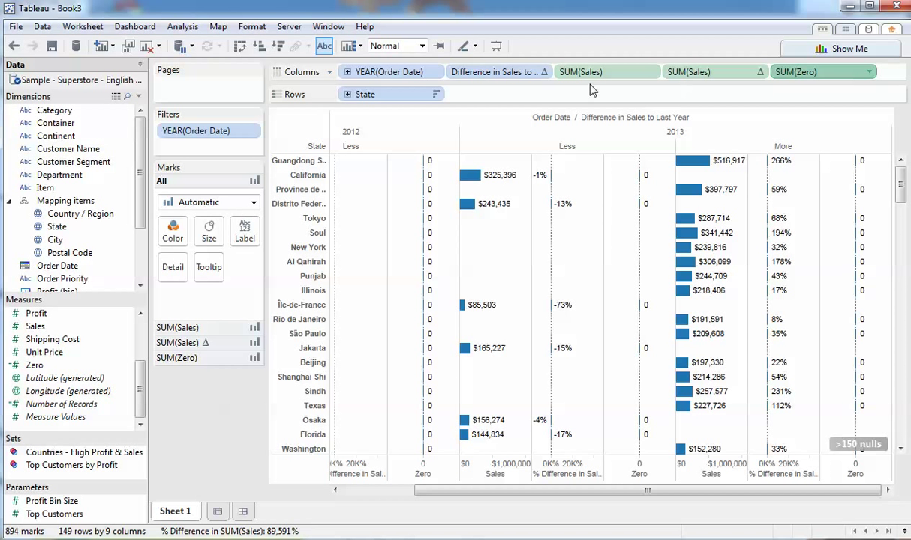
Step: Draw SUM(Zero) marks as shapes varied by Difference in Sales to Last Year
click(254, 180)
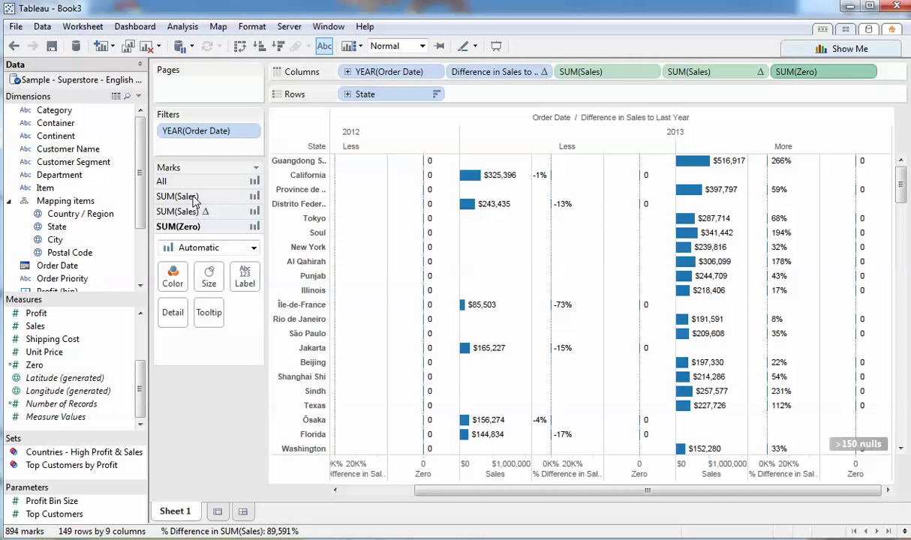
click(212, 253)
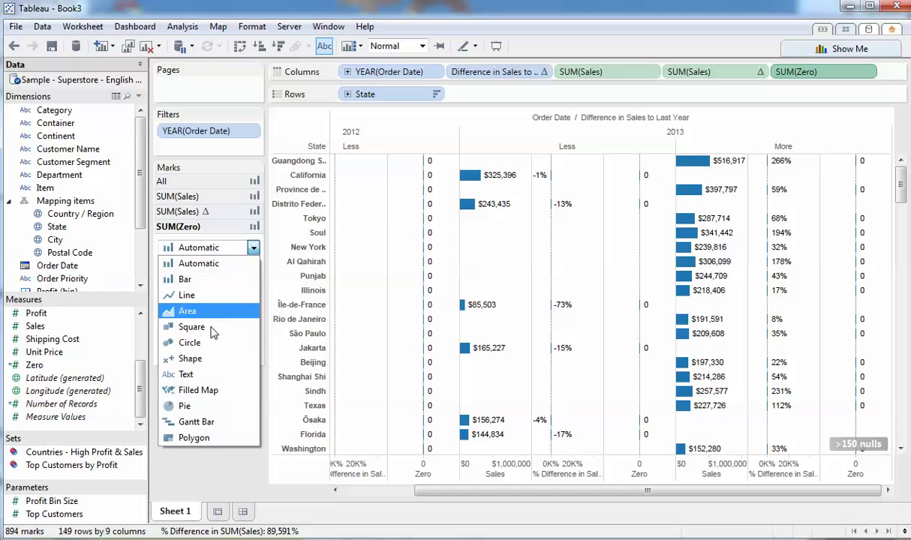
click(209, 358)
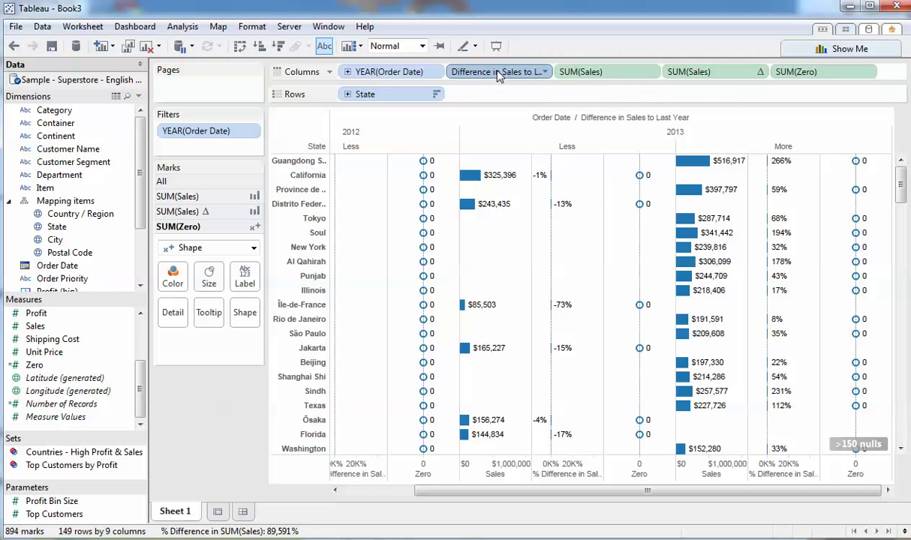
drag(499, 75, 230, 342)
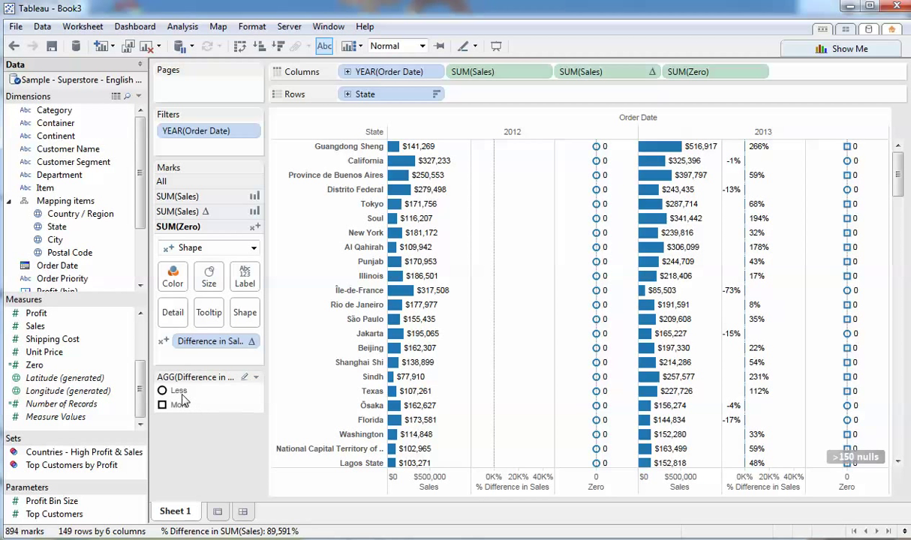
Step: Use the Filled palette: down-pointing triangle for Less, up-pointing triangle for More
click(180, 391)
right_click(180, 391)
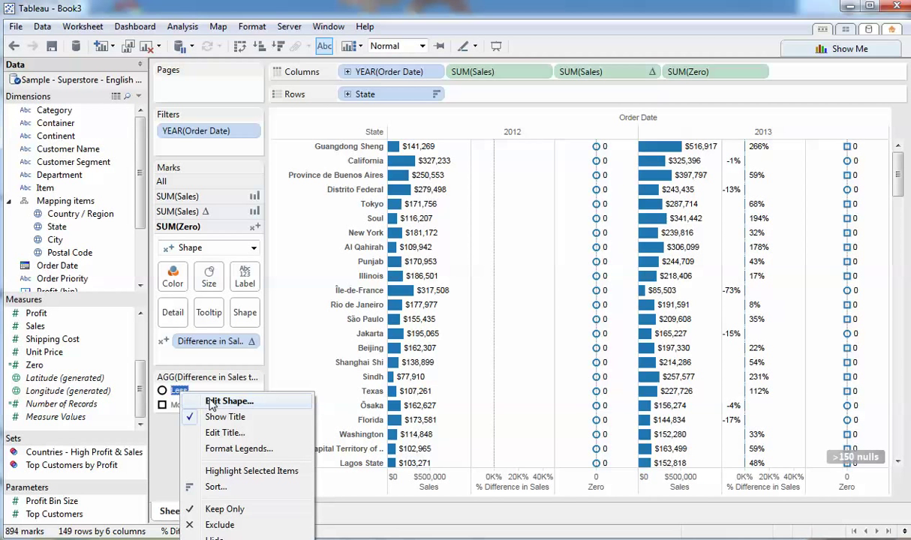
click(219, 460)
click(510, 173)
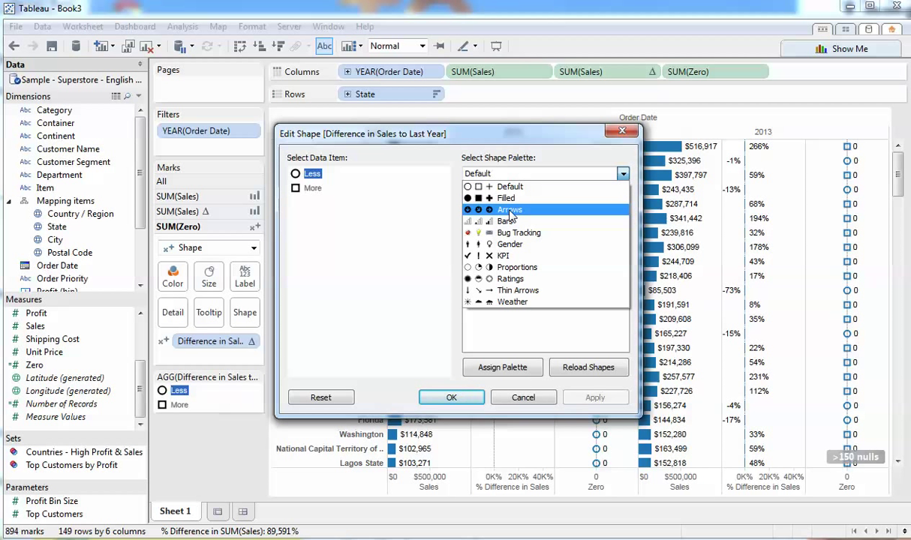
click(507, 199)
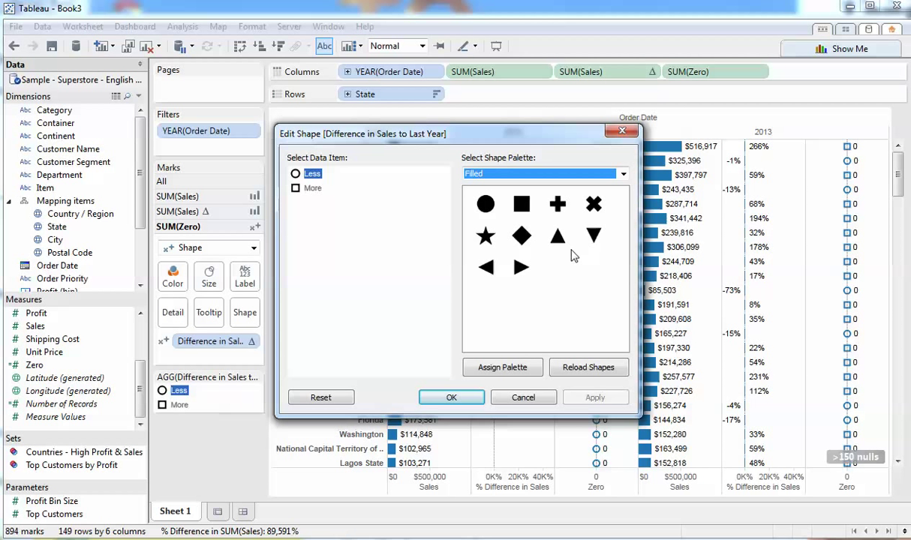
click(592, 235)
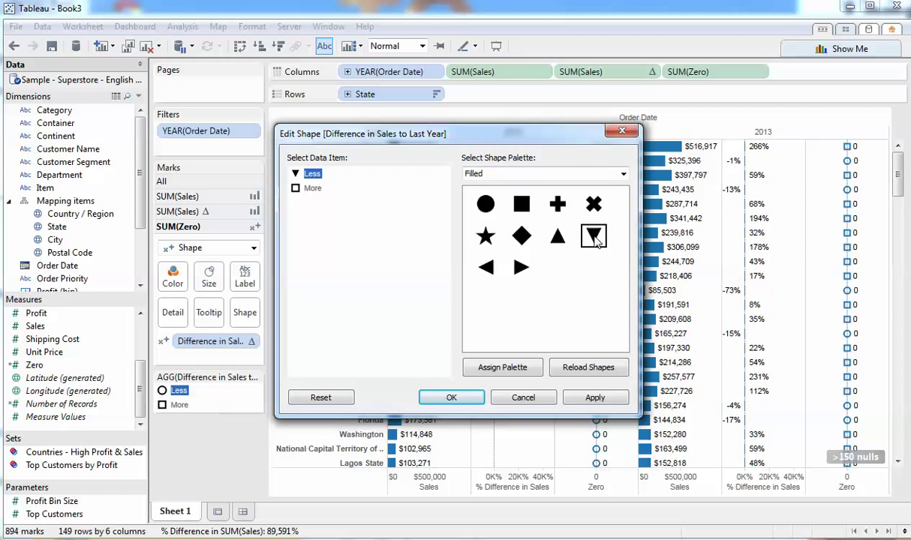
click(308, 188)
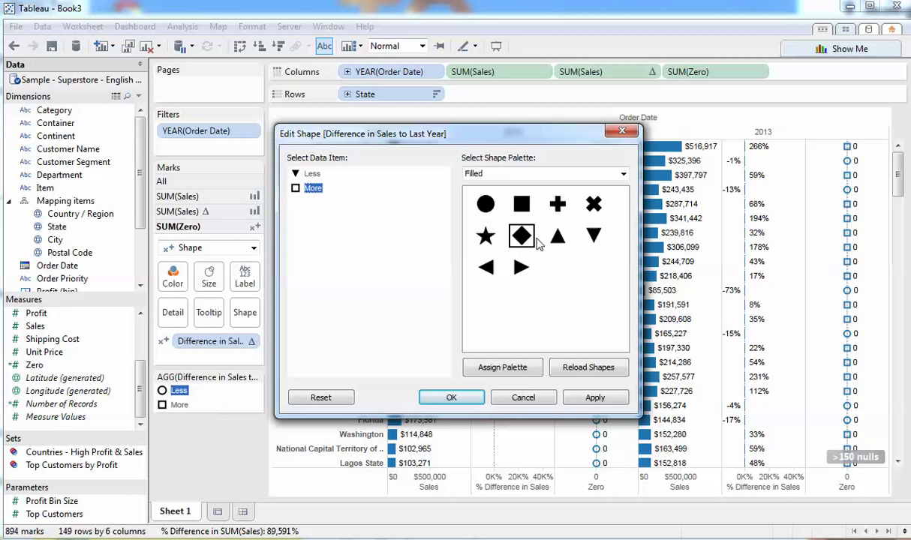
click(559, 237)
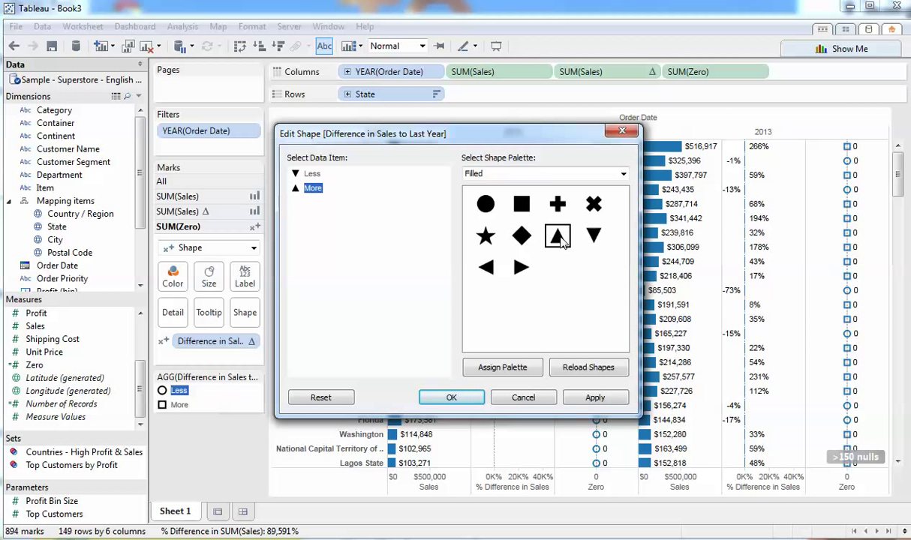
click(452, 399)
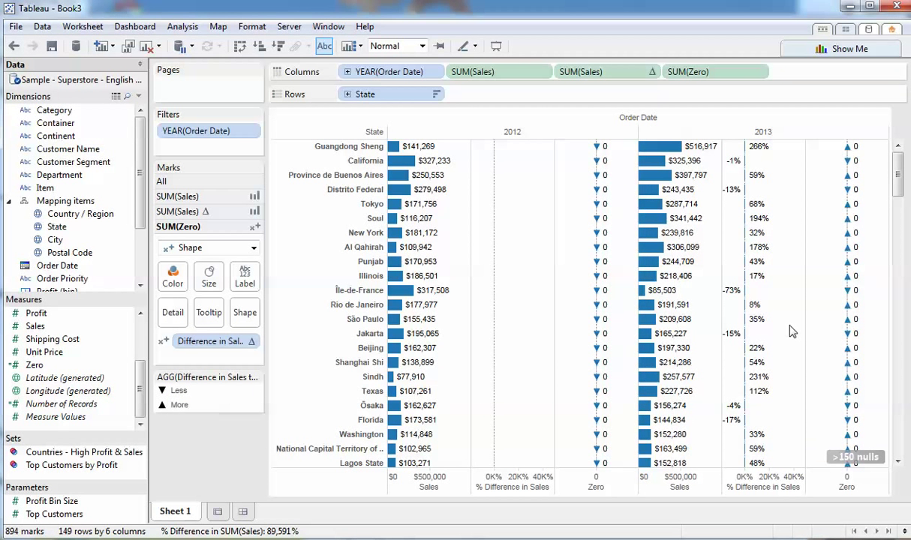
Step: Enlarge the triangles slightly, then label and colour them by percent difference in sales
click(210, 278)
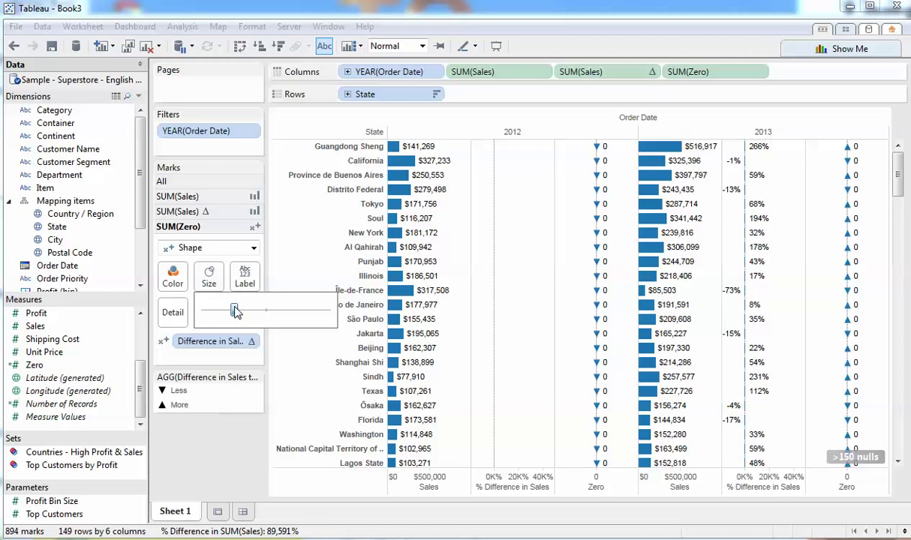
drag(250, 307, 256, 309)
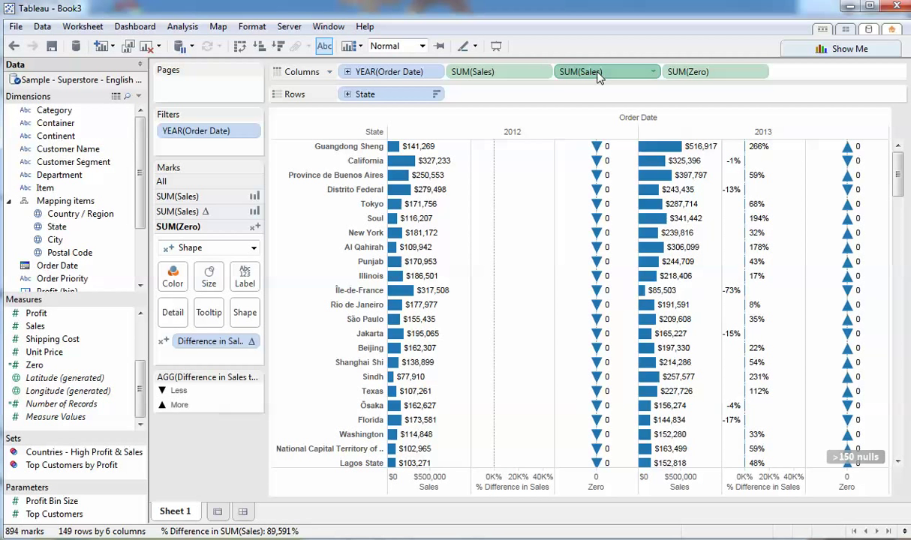
drag(599, 77, 244, 279)
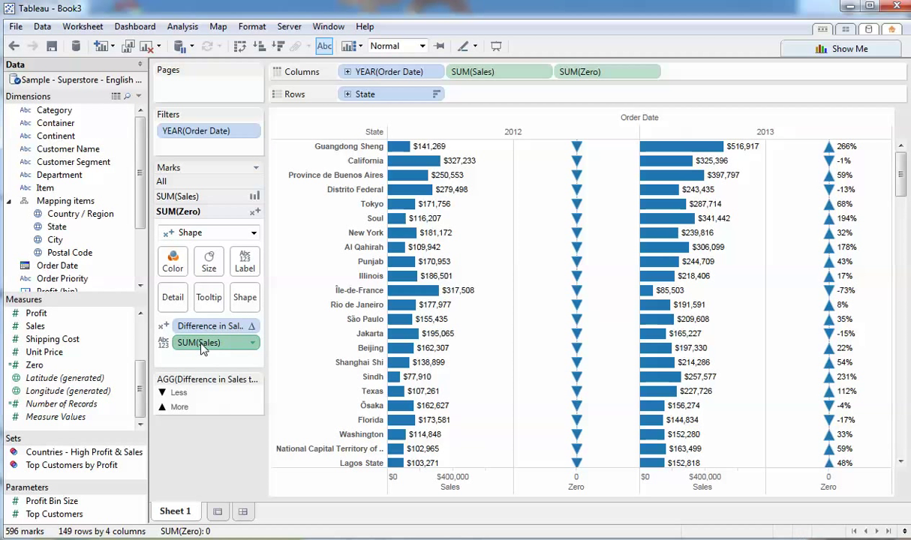
drag(201, 348, 180, 270)
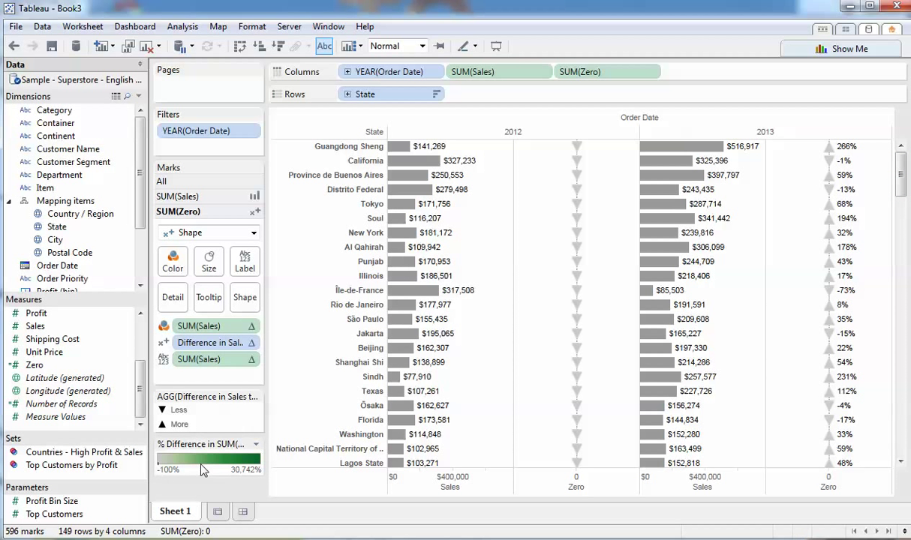
Step: Set the percent-difference colour range from -0.5 to 0.5 using the Orange-Blue Diverging palette
right_click(225, 462)
click(248, 469)
click(412, 258)
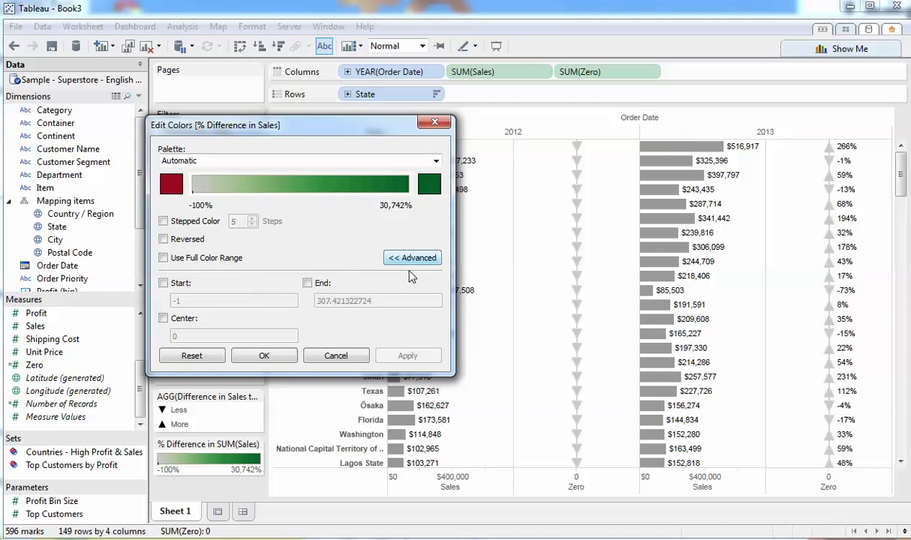
click(163, 283)
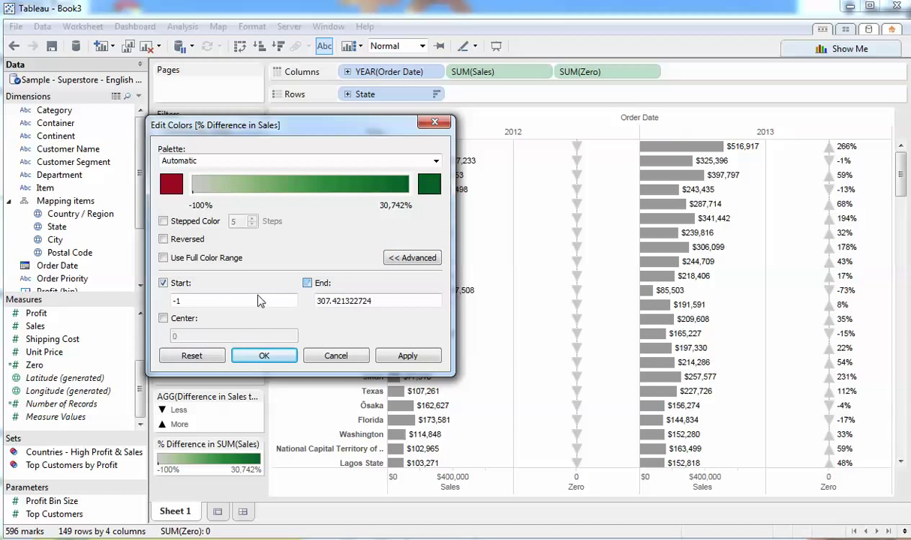
drag(259, 301, 162, 301)
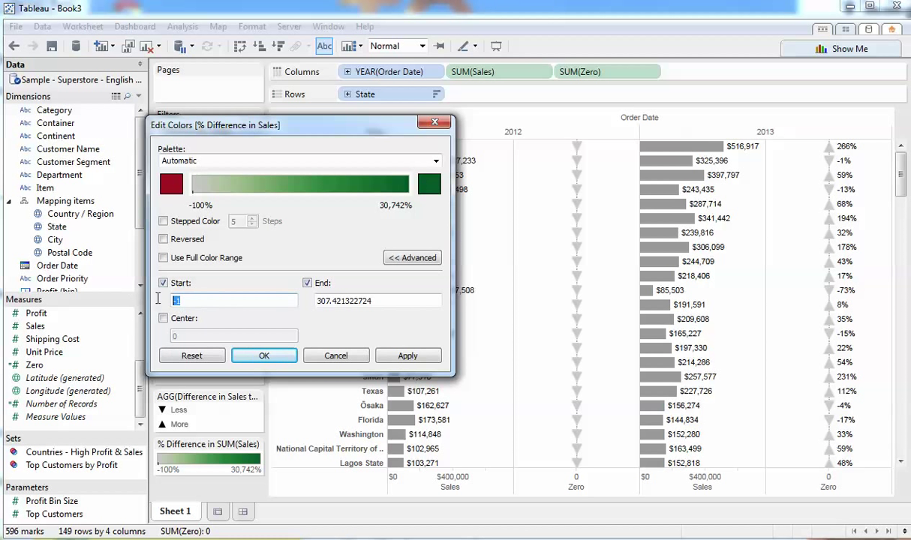
text(-0.5)
drag(332, 301, 309, 296)
click(309, 299)
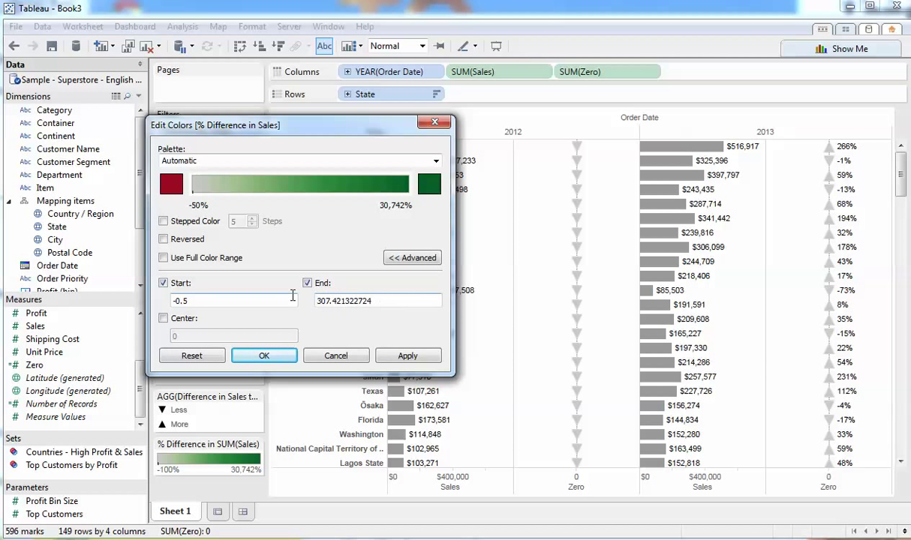
drag(372, 300, 297, 298)
text(0.5)
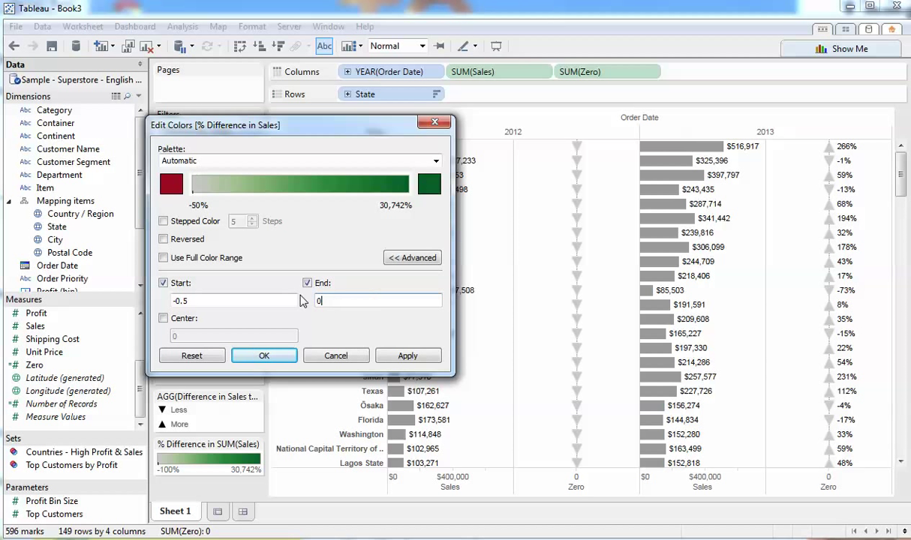
click(296, 162)
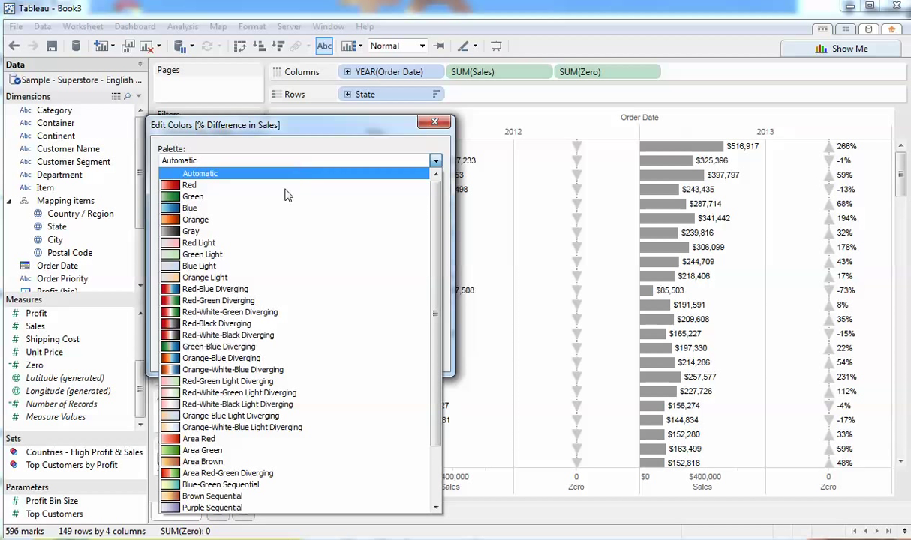
click(242, 358)
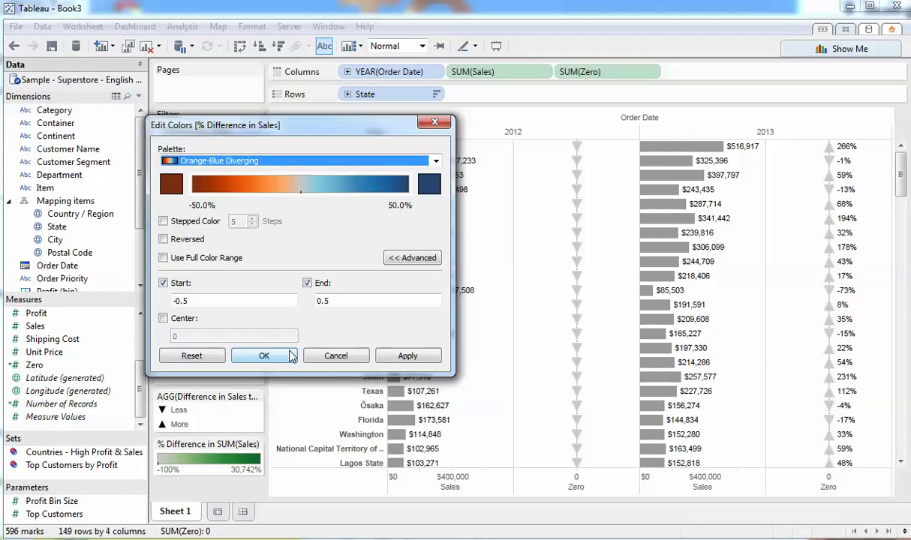
click(285, 359)
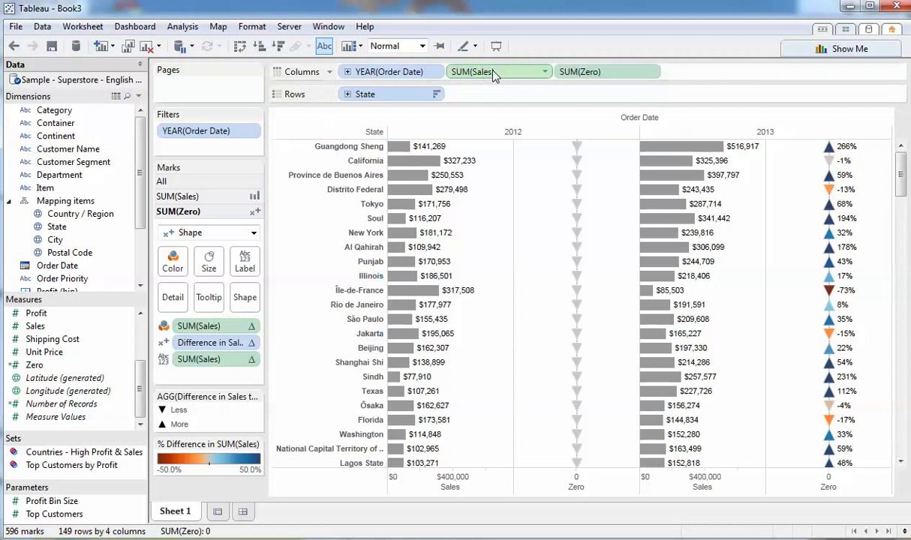
Step: Recolour the 2012 and 2013 sales bars from grey to dark slate
click(254, 196)
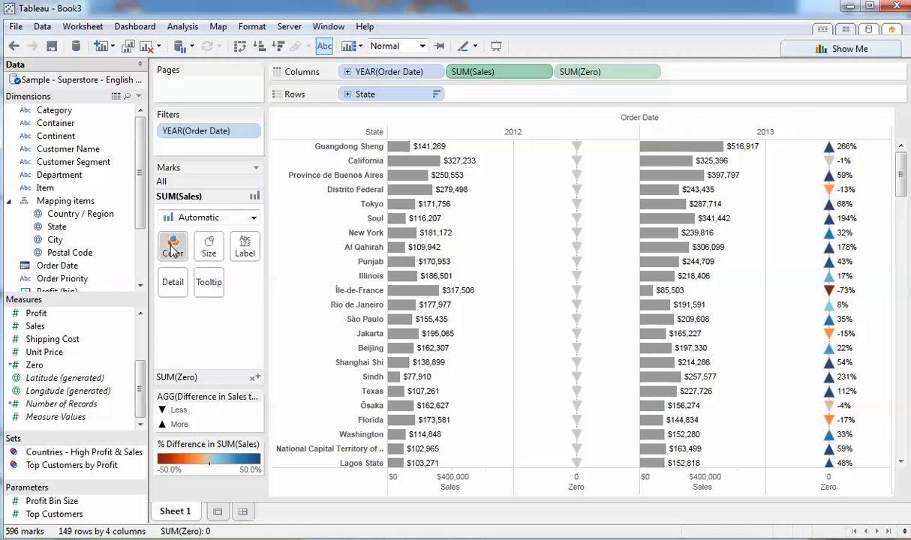
click(172, 248)
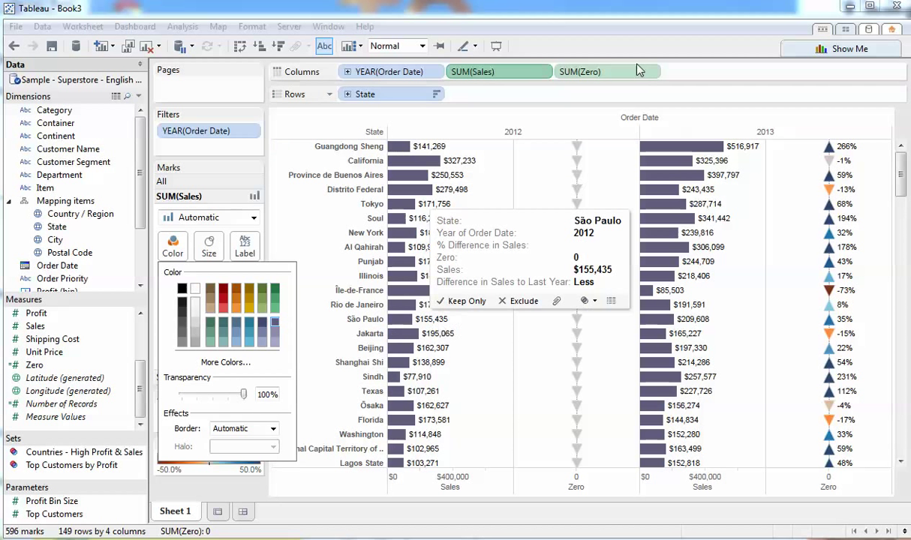
click(664, 18)
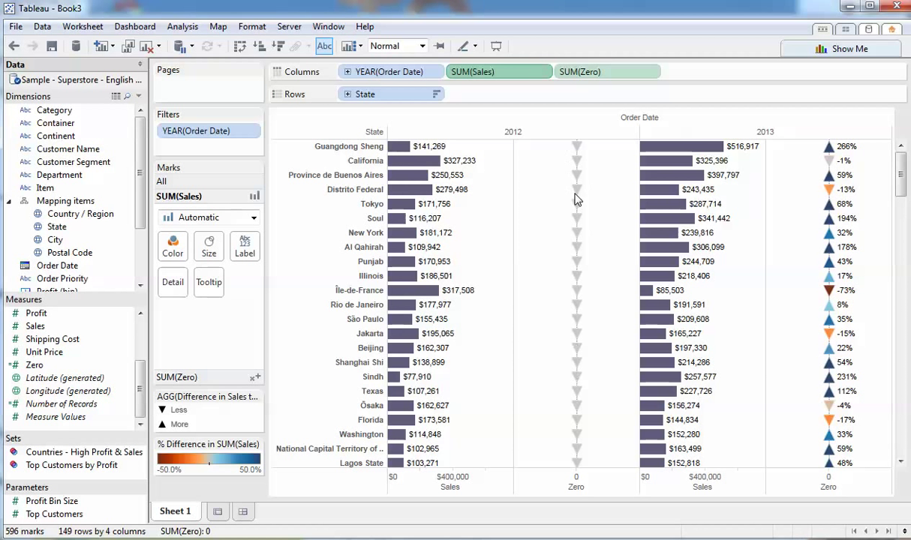
Step: Add a Non-null values filter on % Difference in Sales so only 2013 remains
mouse_move(576, 251)
click(599, 75)
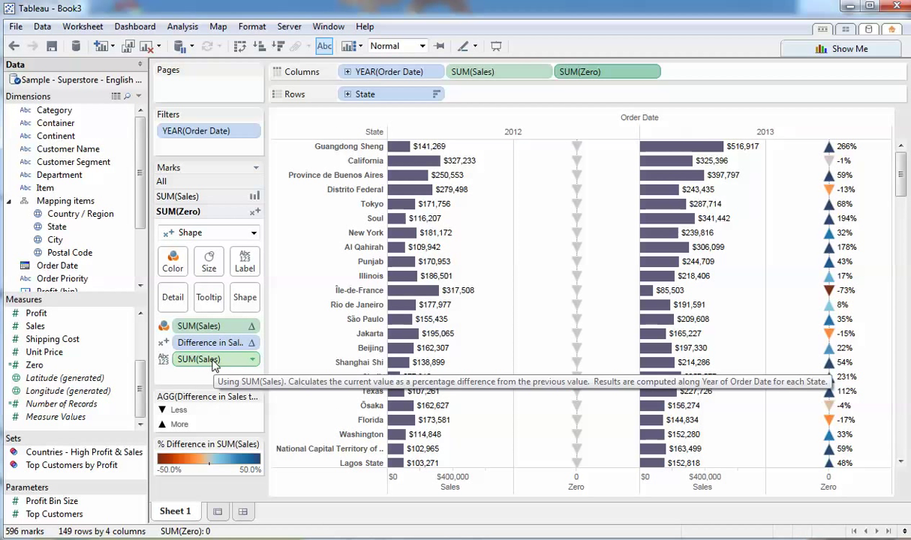
drag(213, 360, 207, 150)
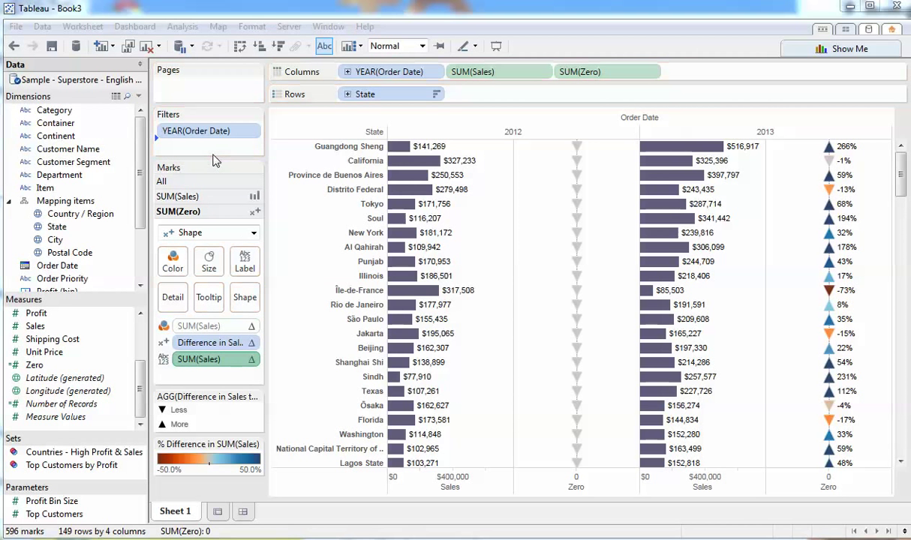
click(531, 187)
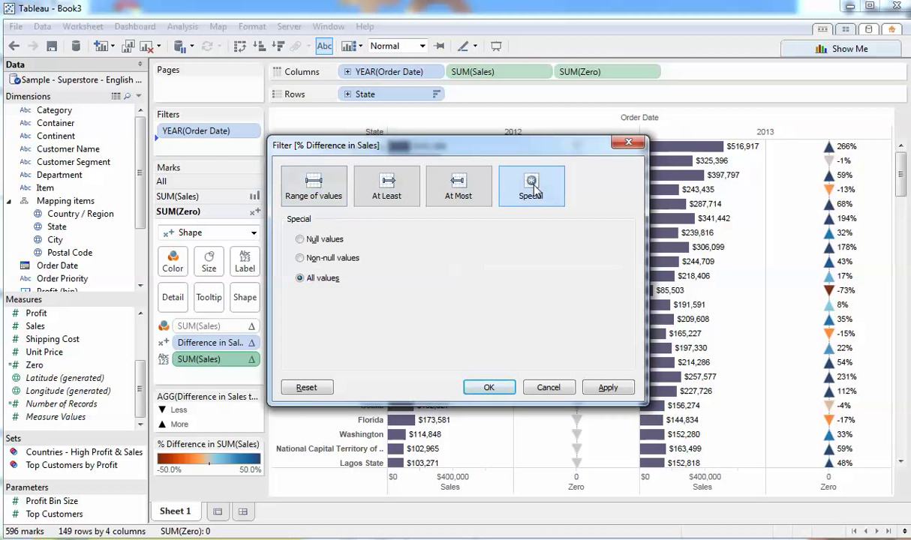
click(300, 257)
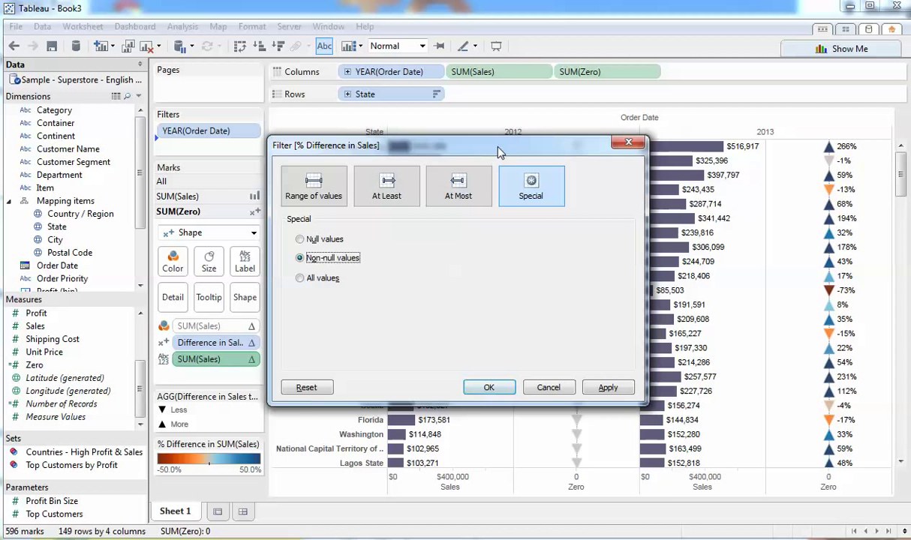
drag(475, 144, 501, 214)
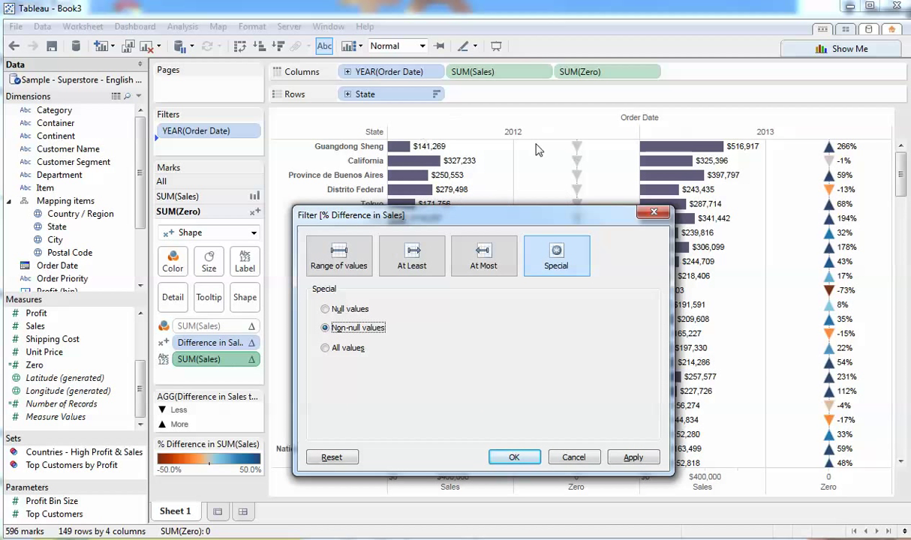
click(512, 459)
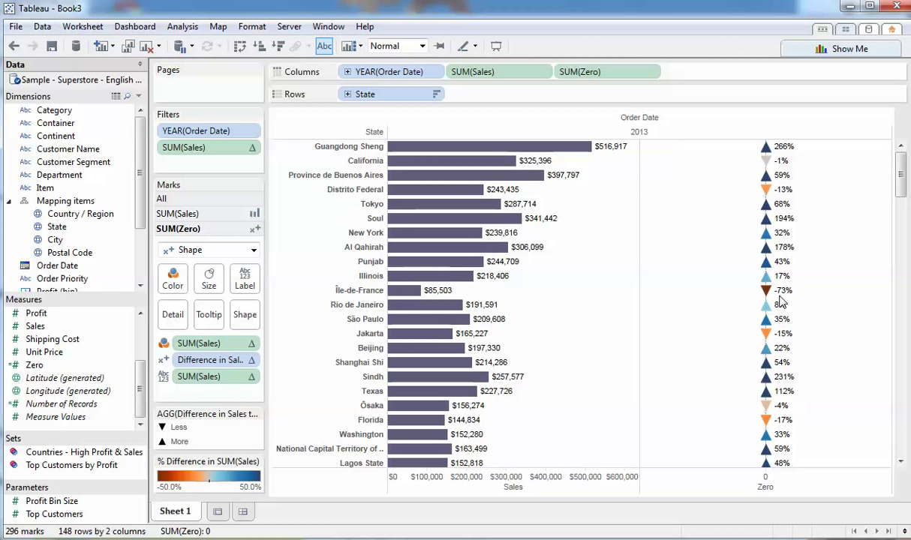
Step: Title the triangle axis '% Difference to 2012 Sales'
right_click(741, 489)
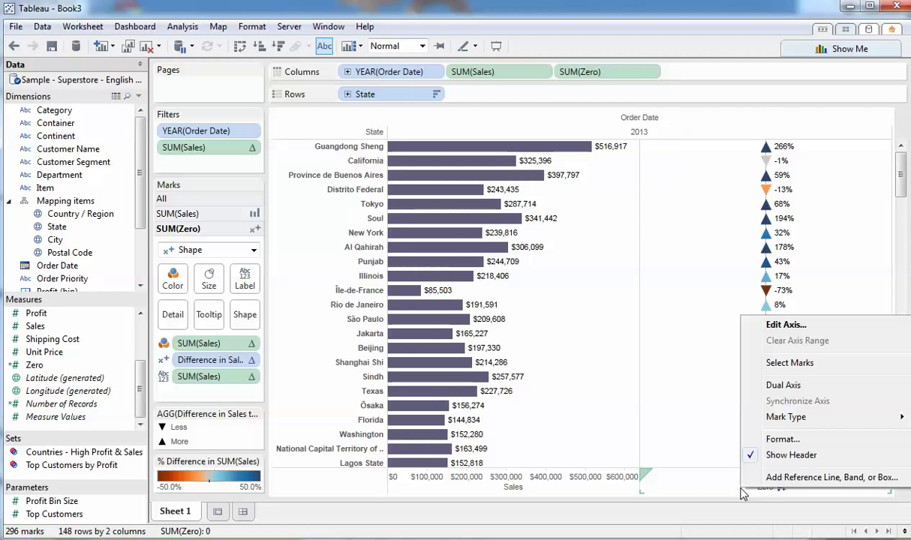
click(746, 322)
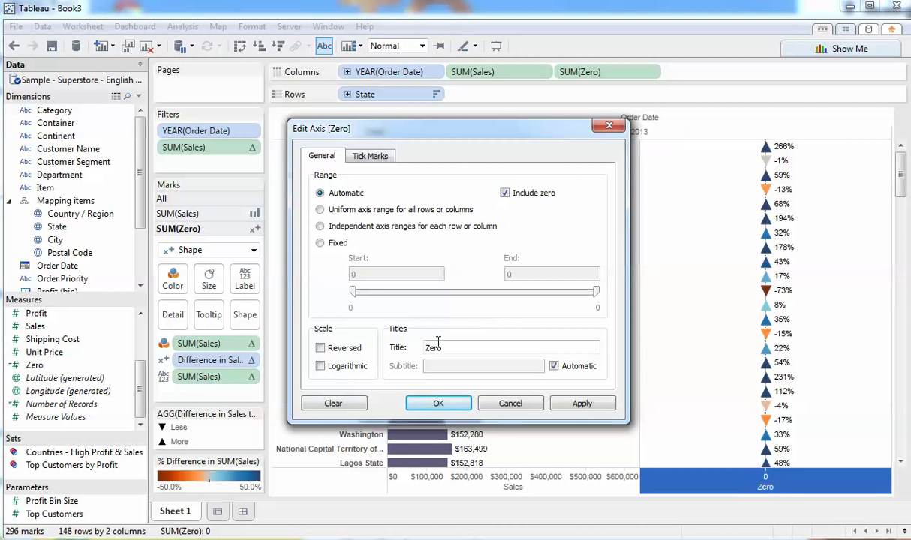
double_click(450, 347)
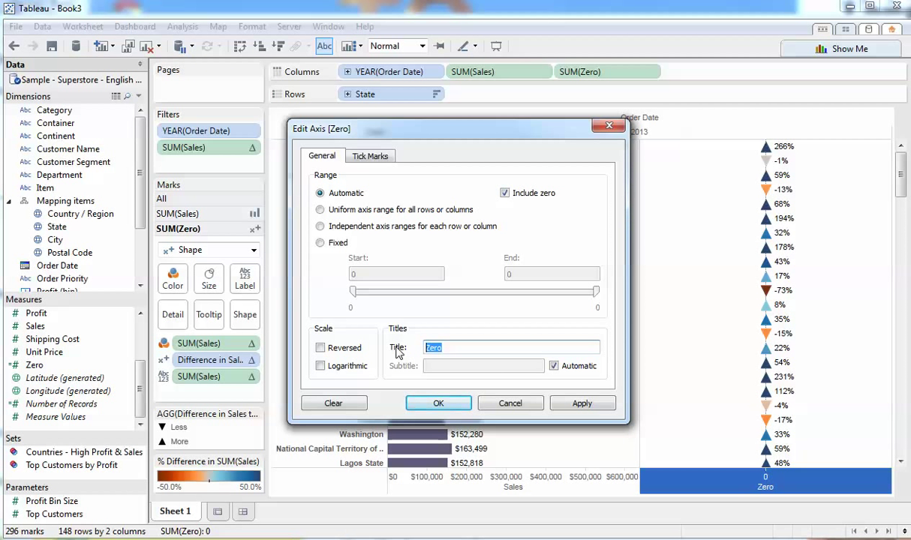
text(% Differ)
text(ence to )
text(2)
key(BackSpace)
text(to 2012 Sales)
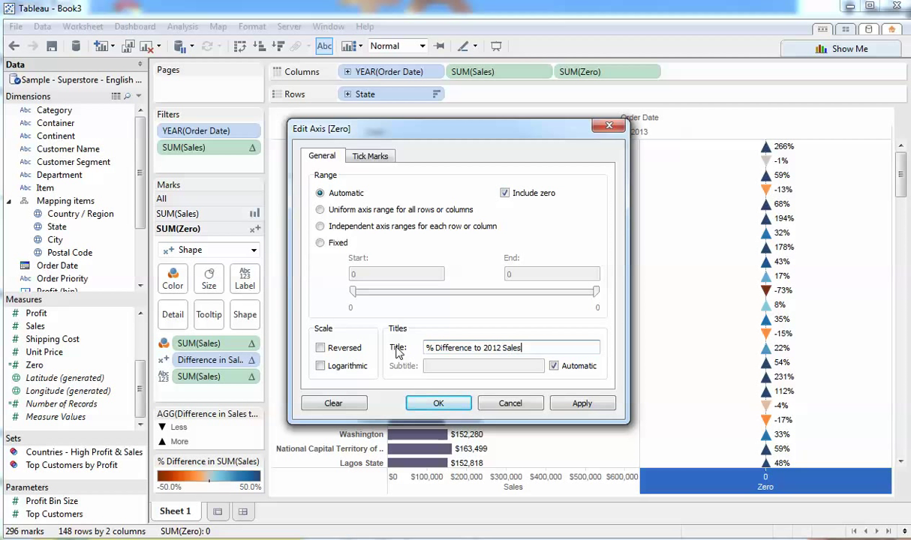
click(439, 404)
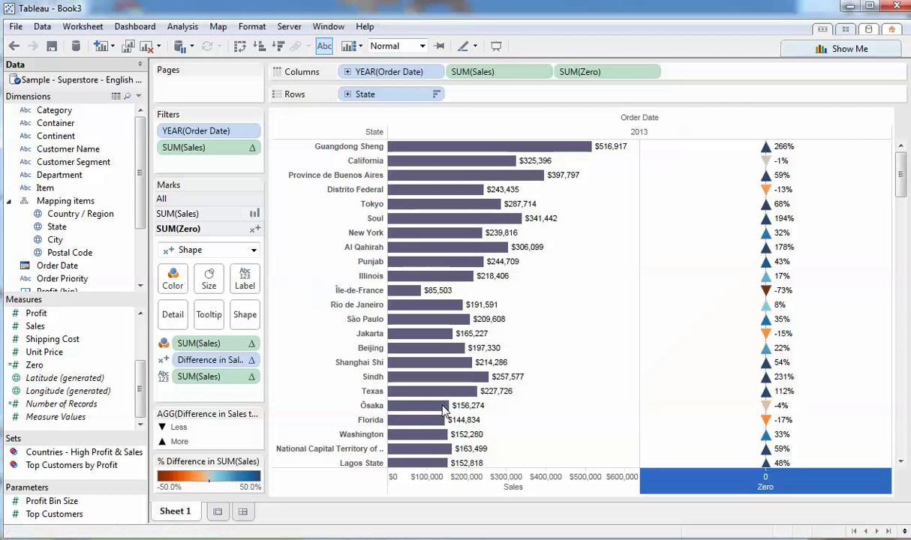
Step: Rename the worksheet to '2013 Sales Performance'
double_click(180, 514)
text(@)
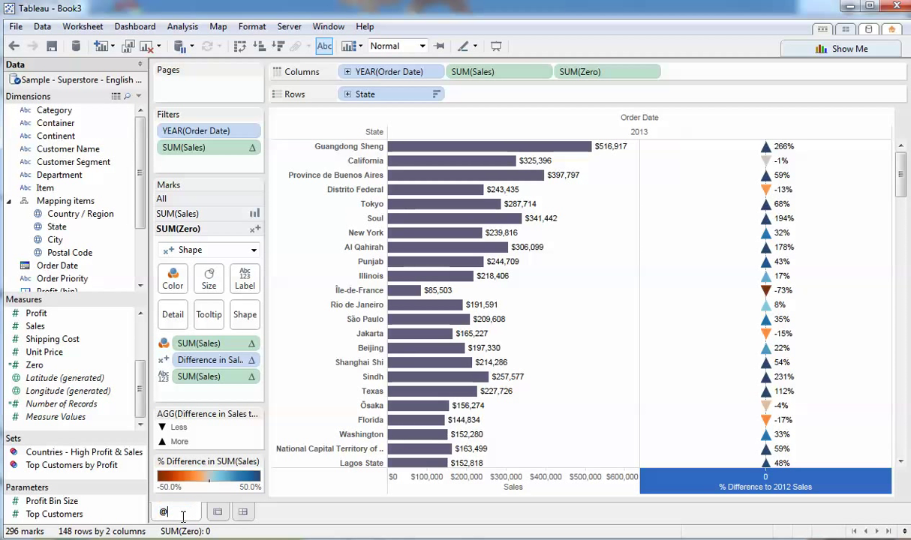
text(013 Sales)
key(Home)
key(Delete)
text(2)
key(End)
text(Performan)
text(ce)
key(Return)
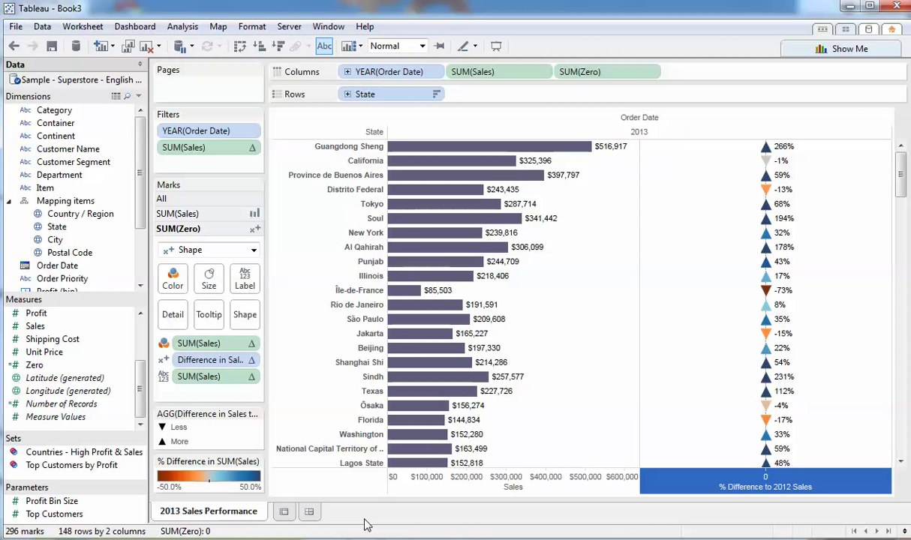
Step: Hide the State field label for rows and open the worksheet's Format pane
right_click(633, 138)
click(658, 257)
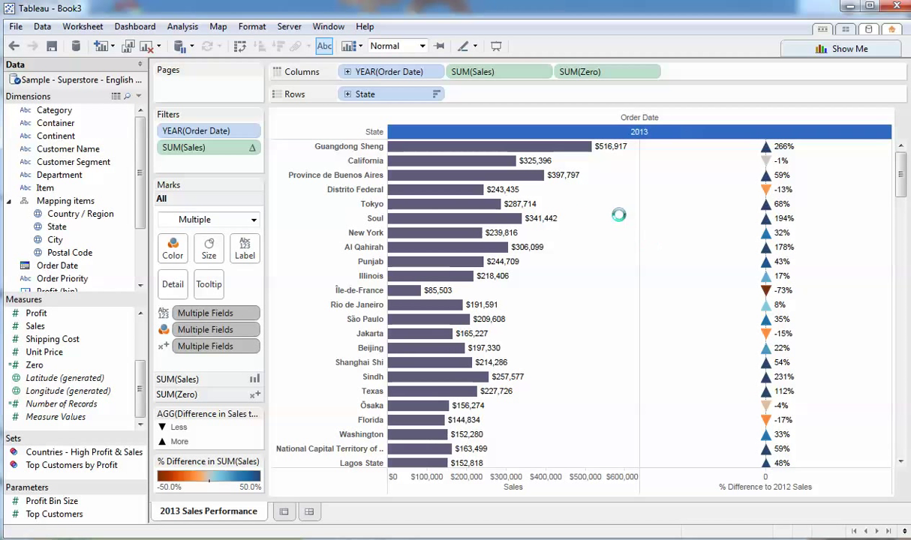
right_click(345, 121)
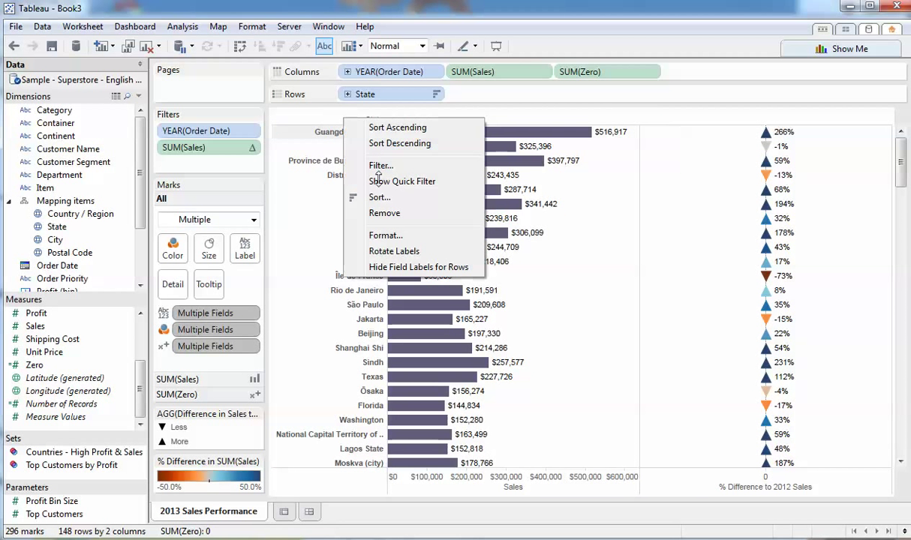
click(388, 267)
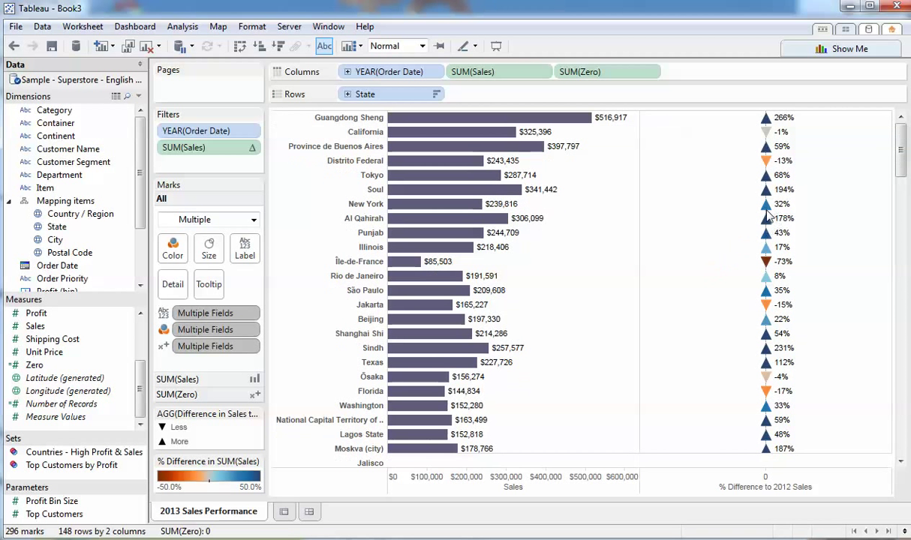
right_click(691, 223)
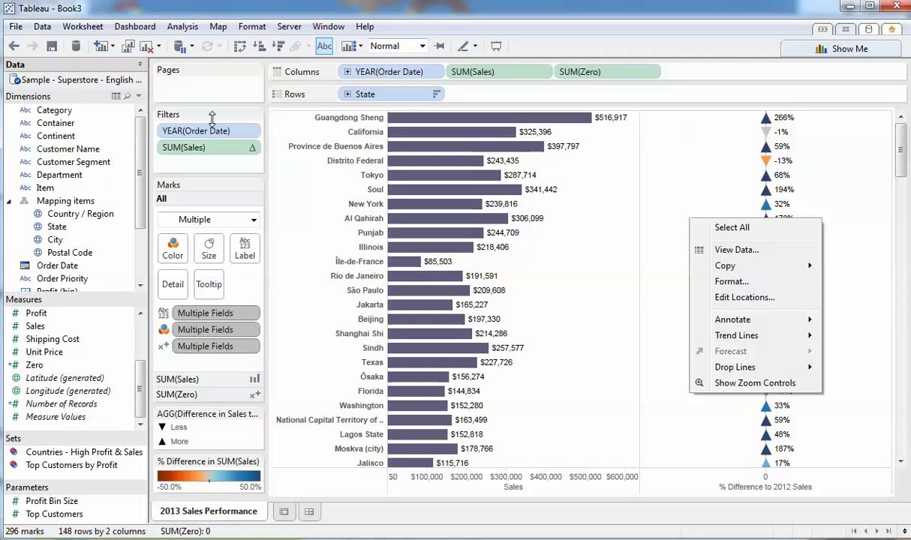
click(697, 280)
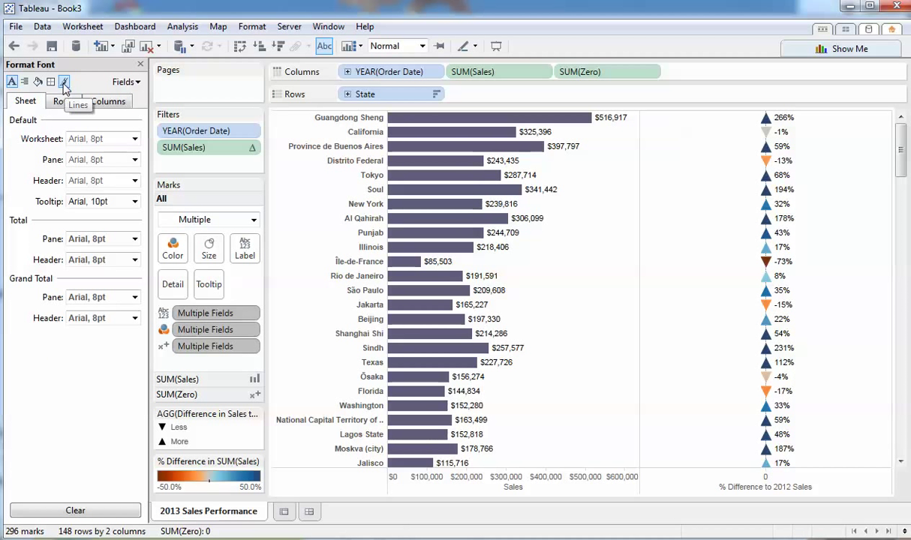
Step: Set Zero Lines to None and remove the row and column divider lines
click(64, 82)
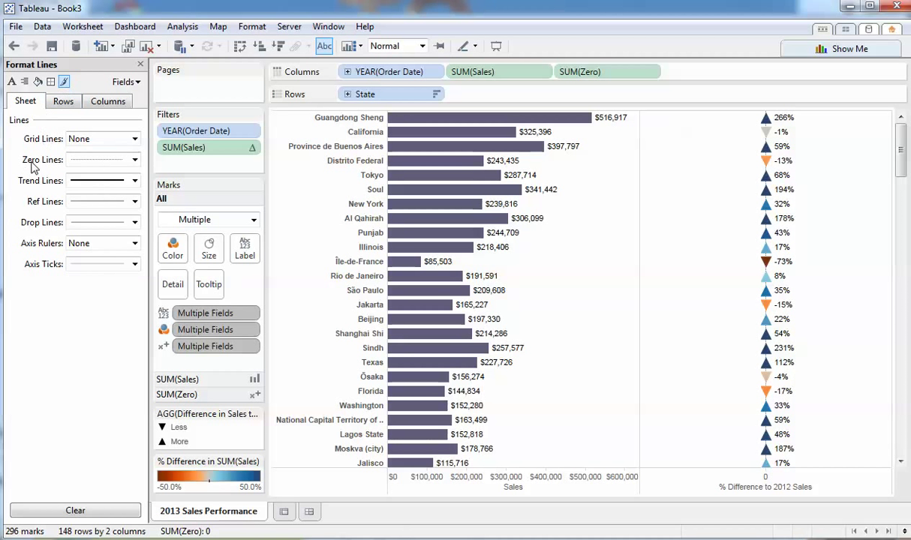
click(77, 160)
click(80, 179)
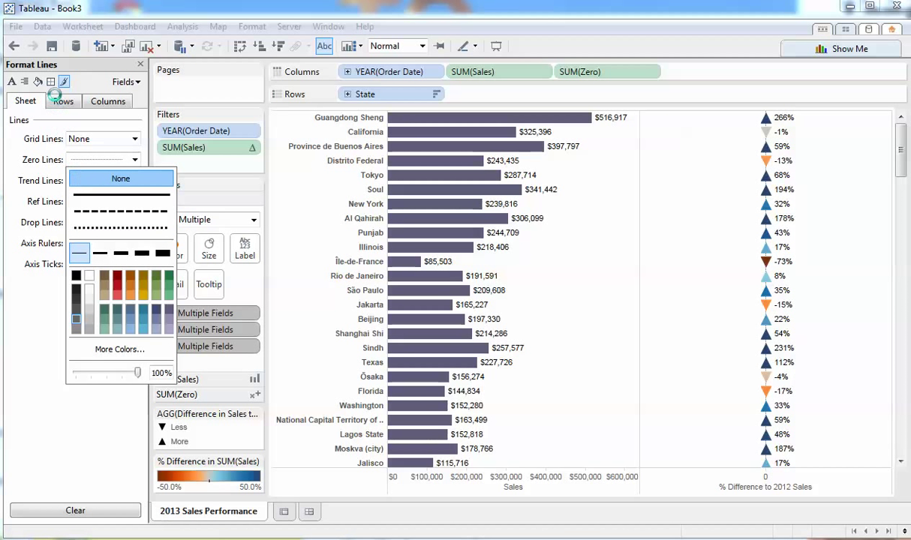
click(50, 82)
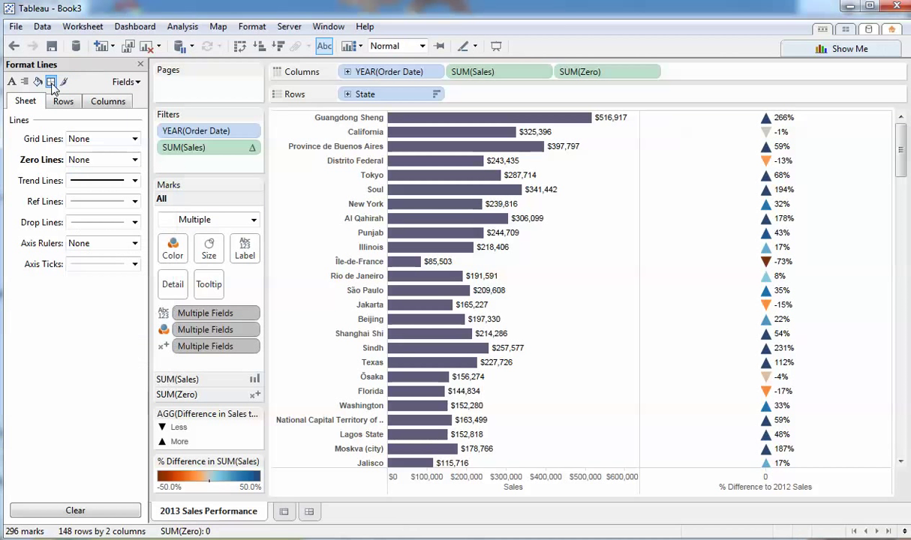
click(50, 82)
click(90, 335)
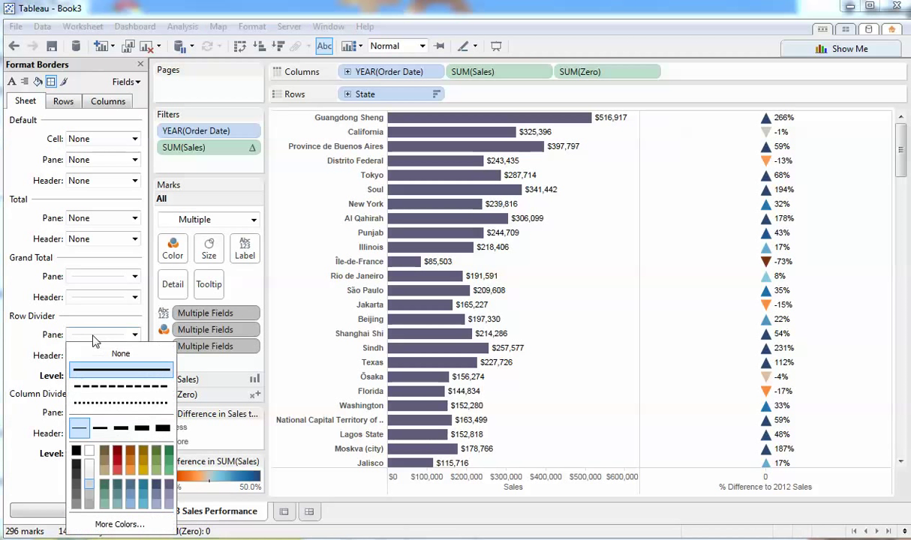
click(46, 425)
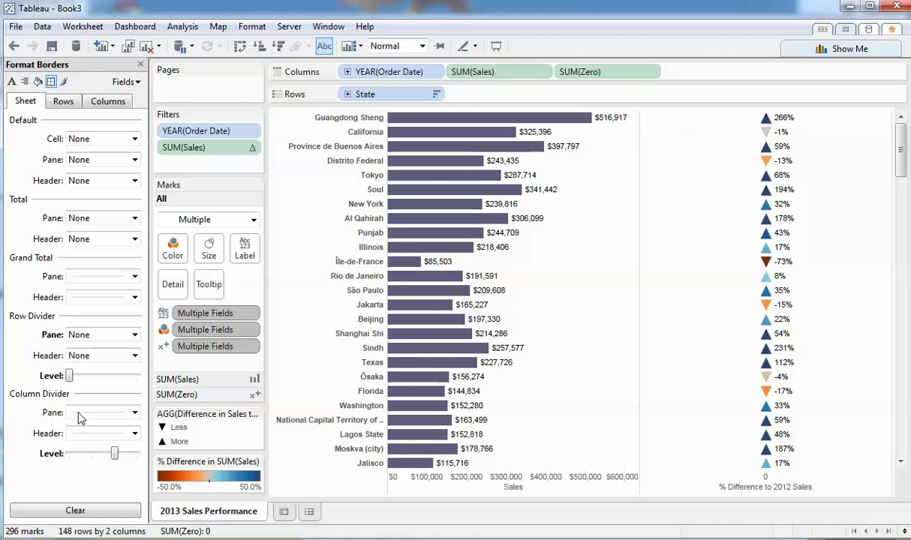
click(78, 412)
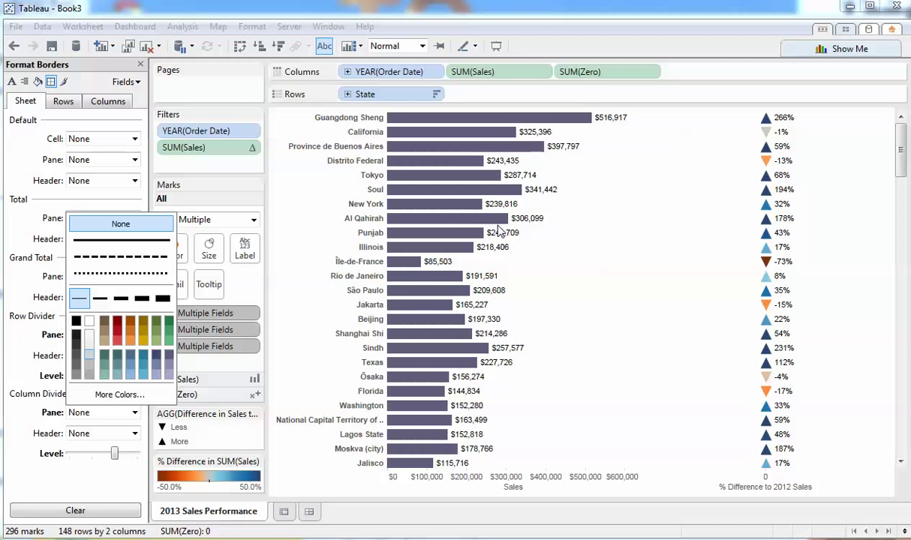
Step: Fix the % Difference to 2012 Sales axis range to start at -1
click(744, 492)
right_click(747, 492)
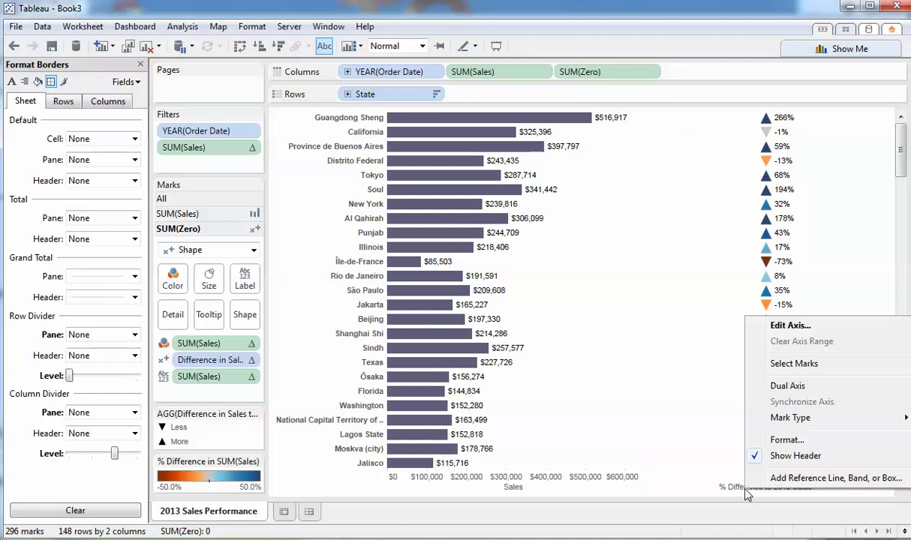
click(780, 329)
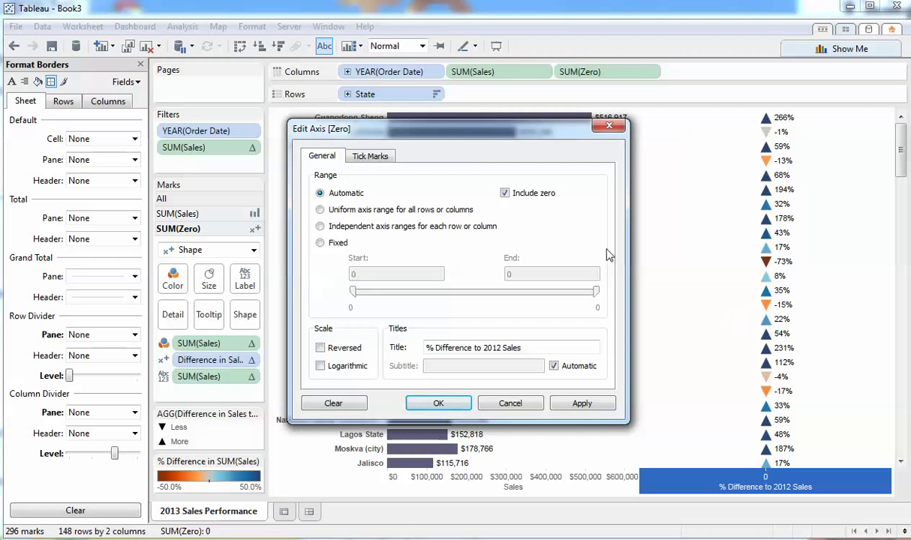
click(365, 158)
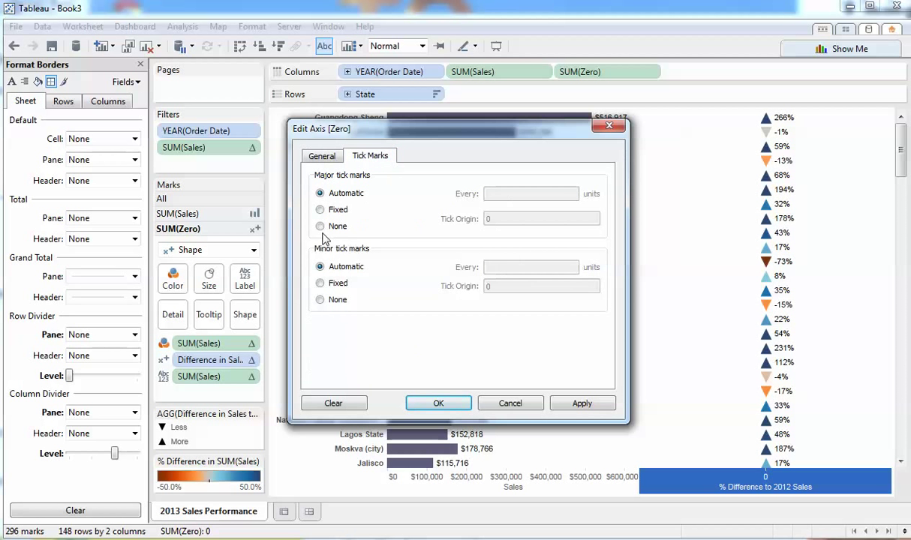
click(323, 156)
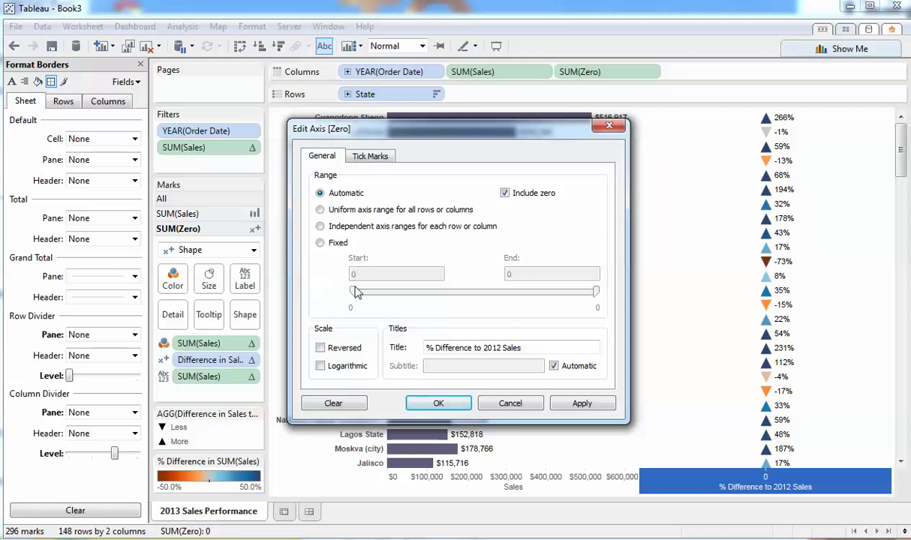
click(321, 243)
click(352, 275)
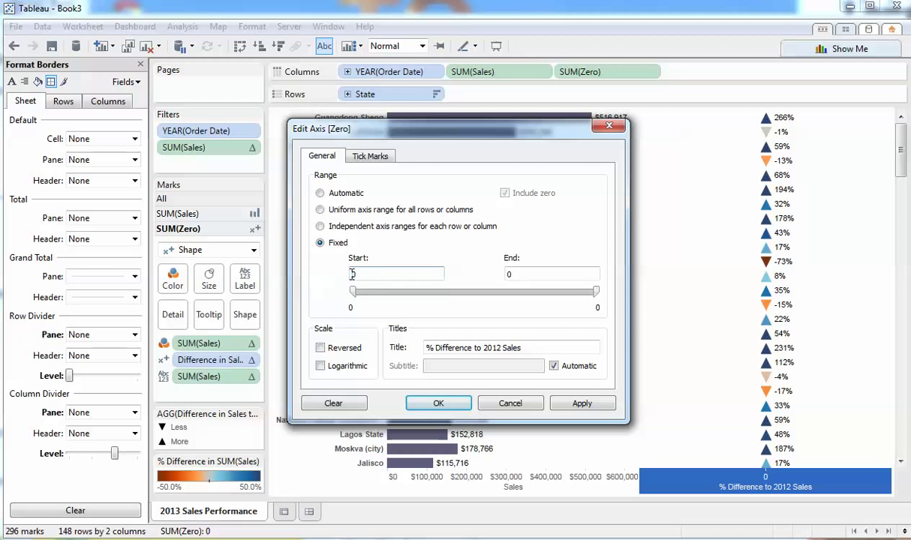
text(-11)
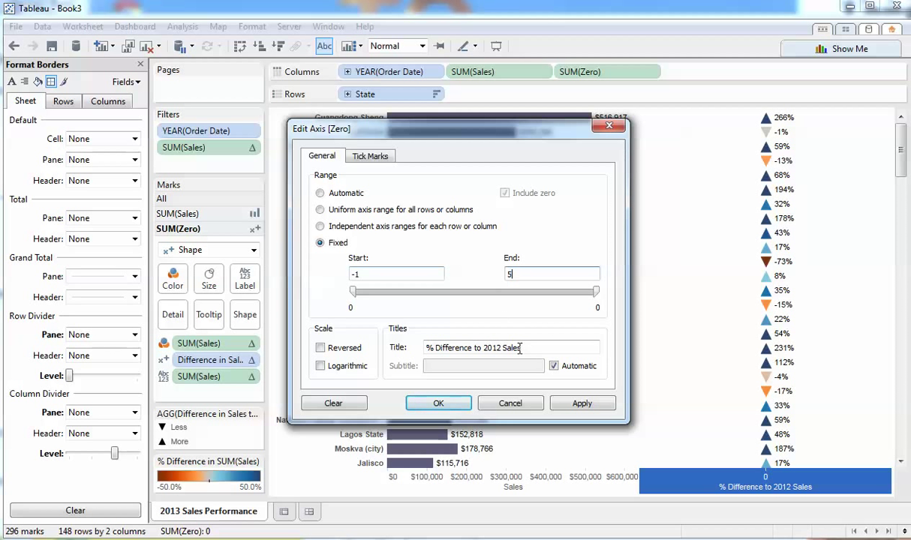
click(438, 403)
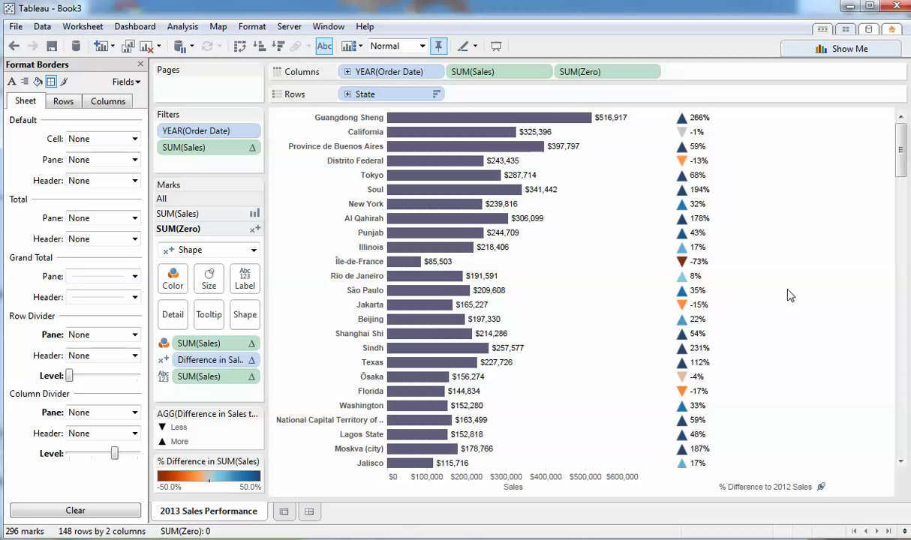
Step: Create a new dashboard holding the 2013 Sales Performance sheet
right_click(206, 510)
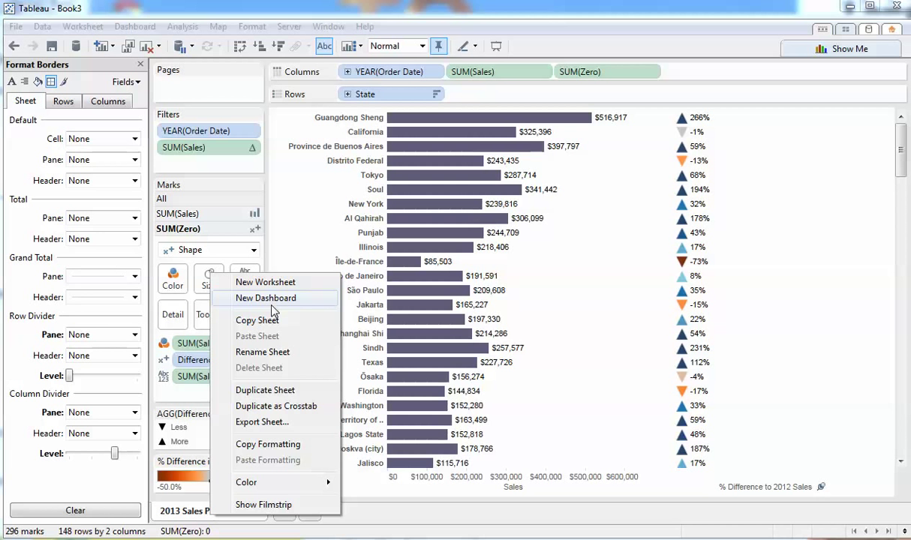
click(256, 290)
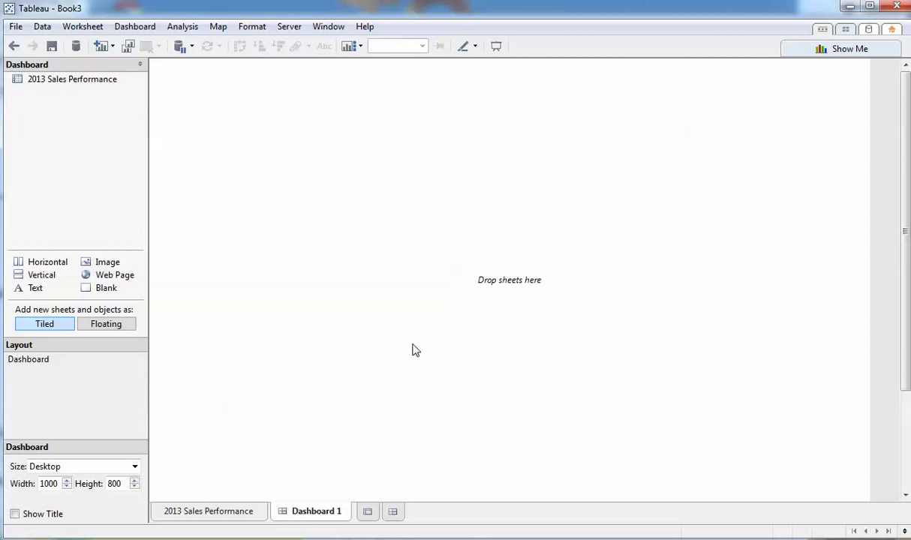
drag(54, 86, 375, 253)
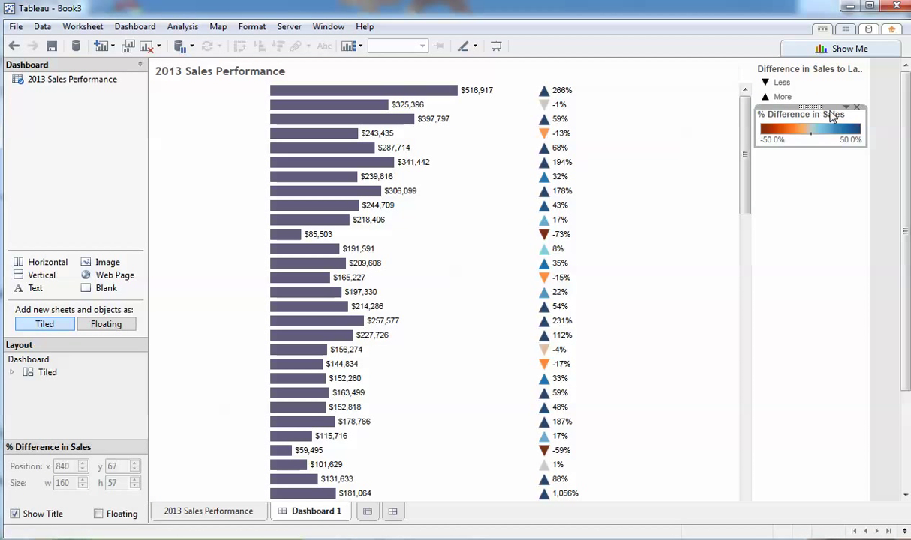
Step: Make the % Difference in Sales and Difference in Sales to Last Year legends floating
click(845, 107)
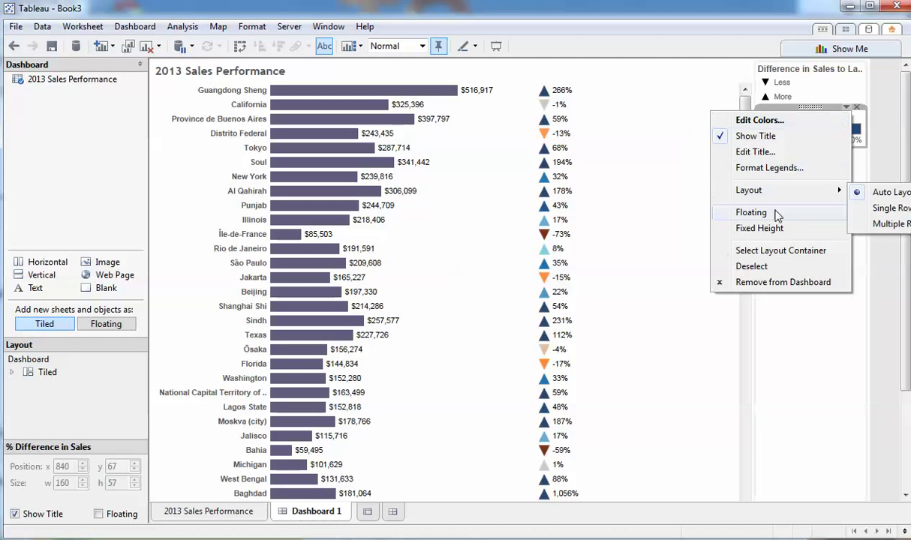
click(752, 212)
click(819, 71)
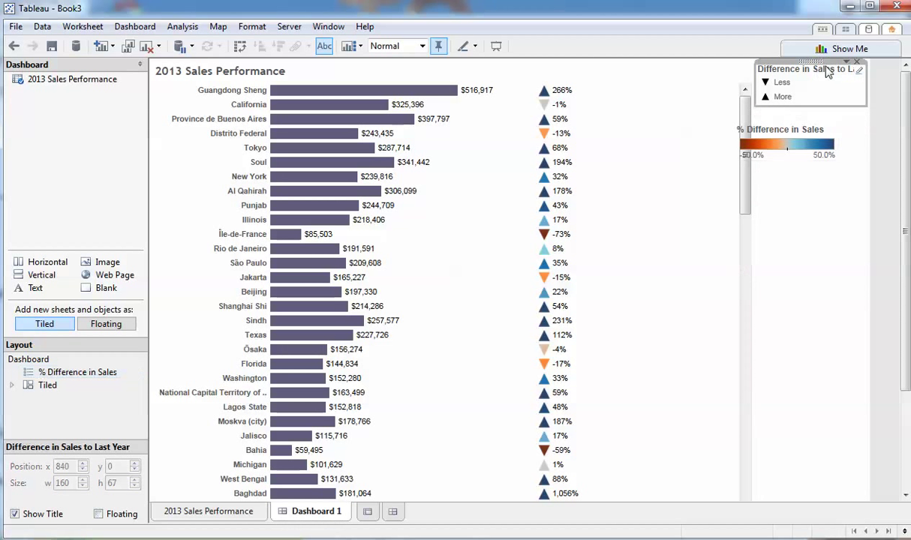
click(847, 63)
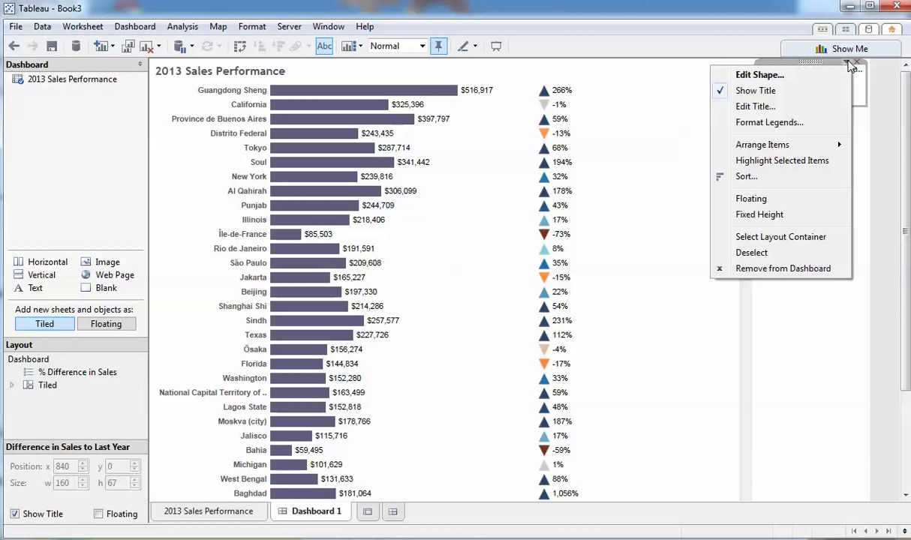
click(769, 203)
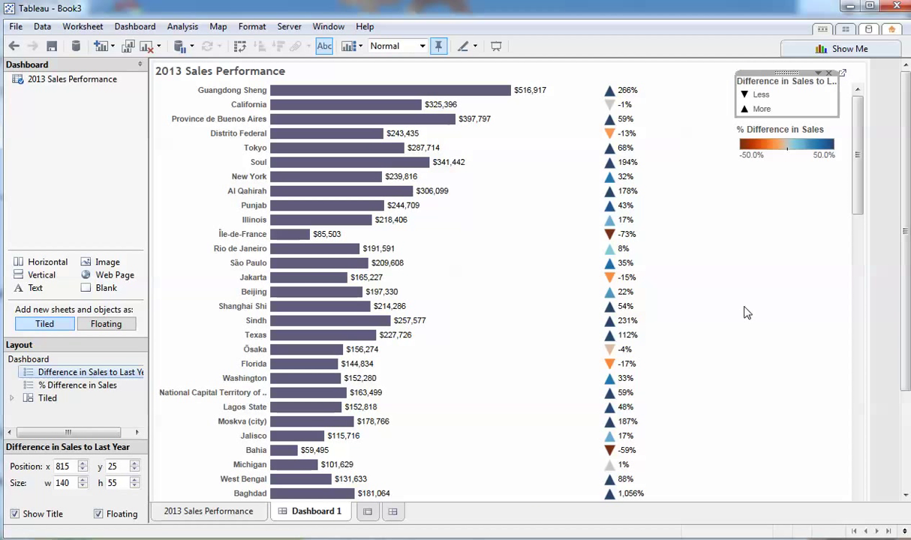
click(68, 211)
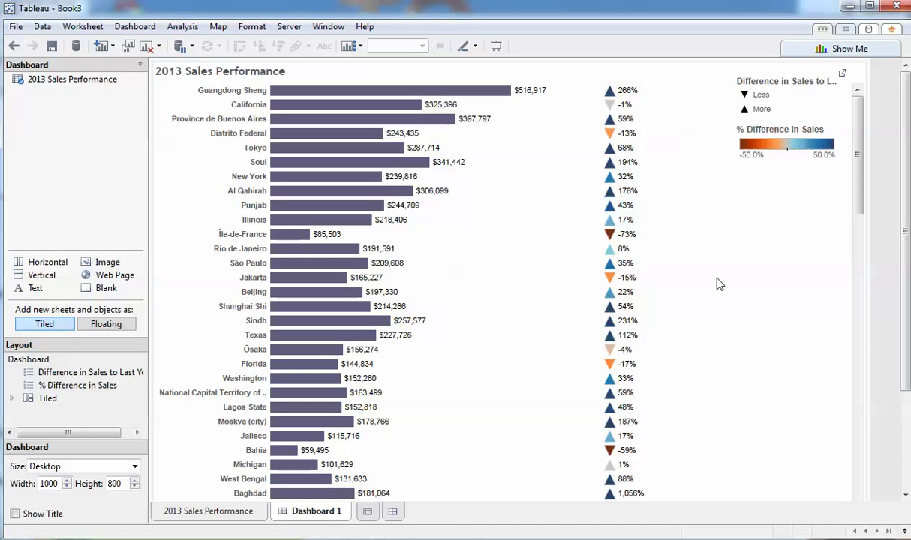
Step: Duplicate the sheet as Sheet 2, moving SUM(Sales) to Columns and removing SUM(Zero)
right_click(212, 518)
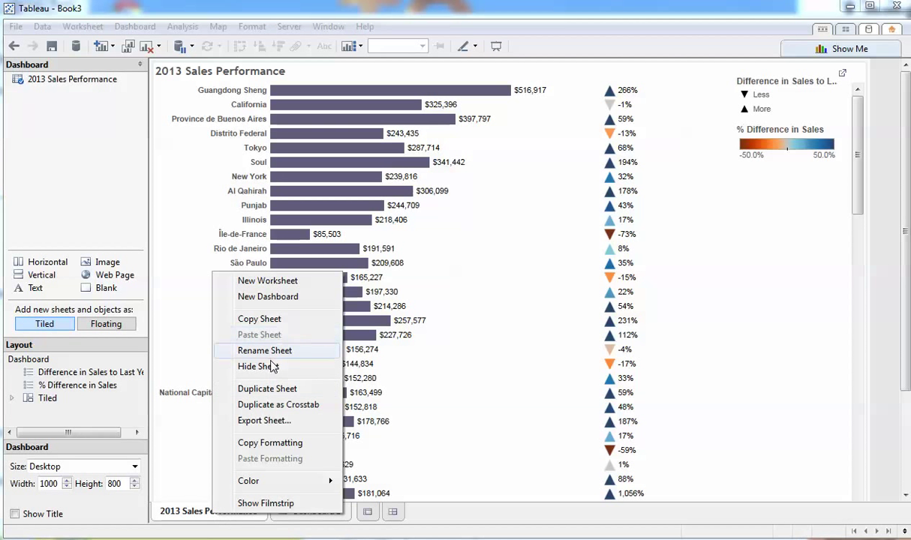
click(267, 391)
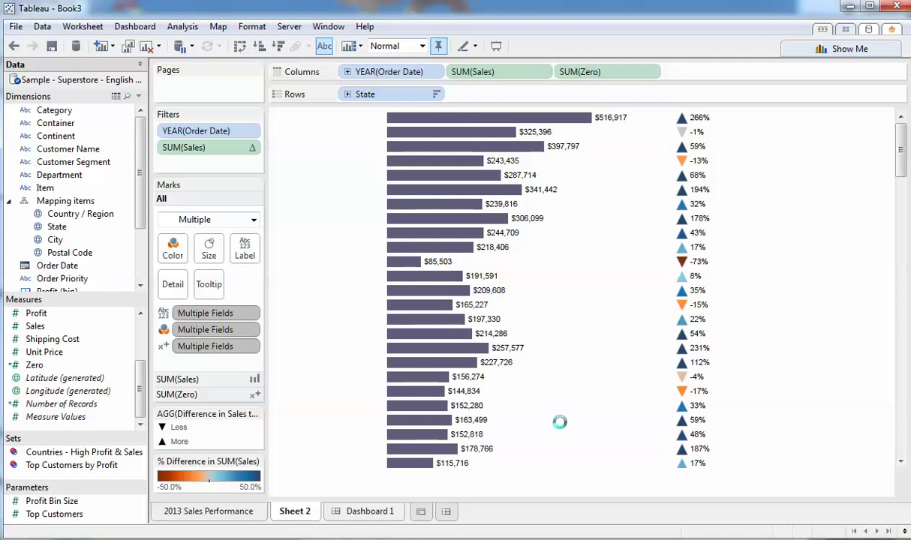
click(599, 75)
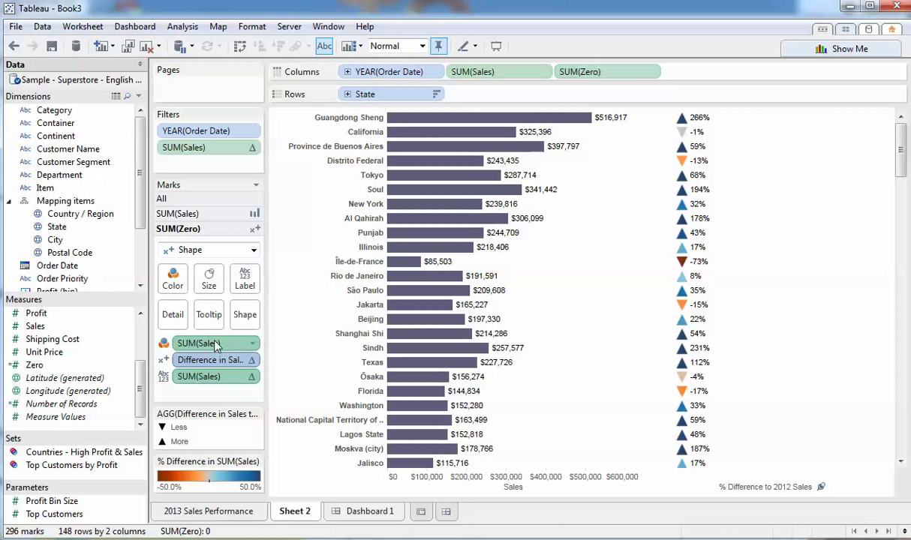
drag(215, 344, 698, 75)
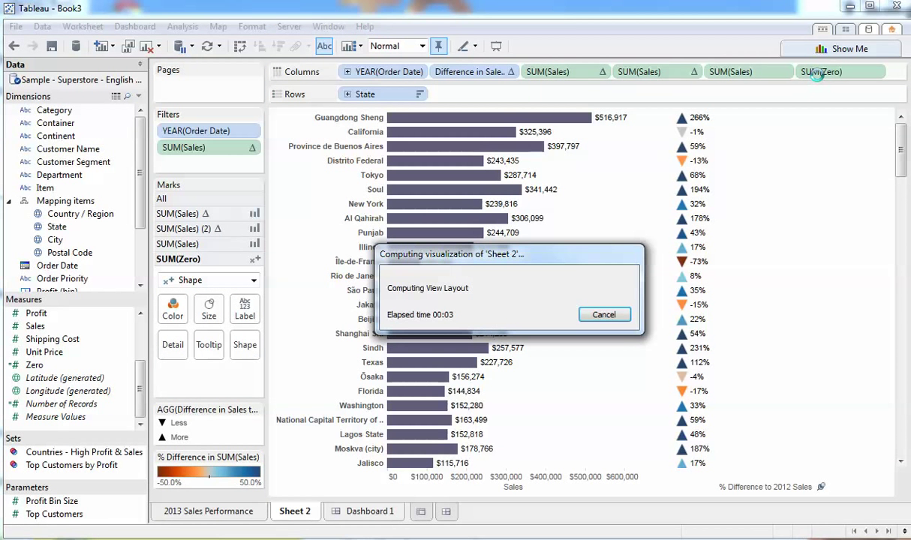
drag(817, 73, 650, 56)
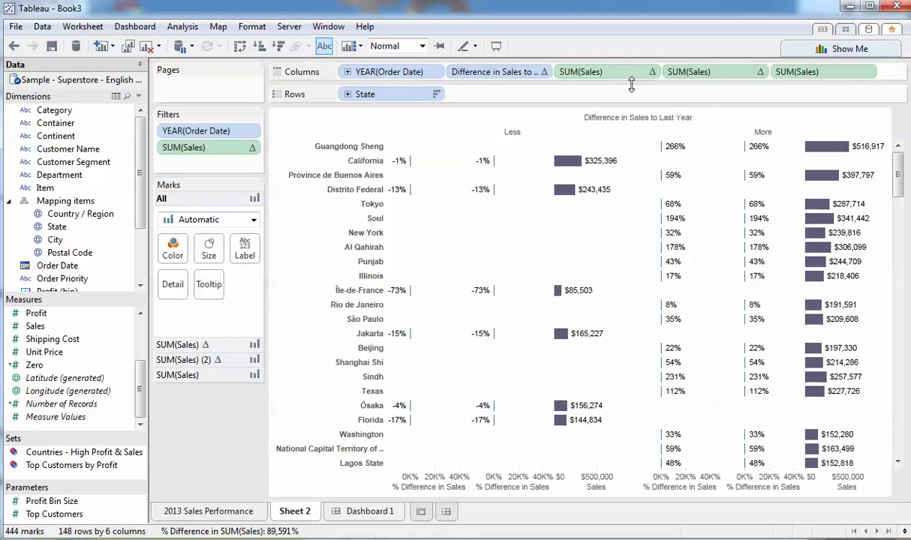
Step: Turn Sheet 2 into a world symbol map with Shape marks driven by Difference
click(820, 49)
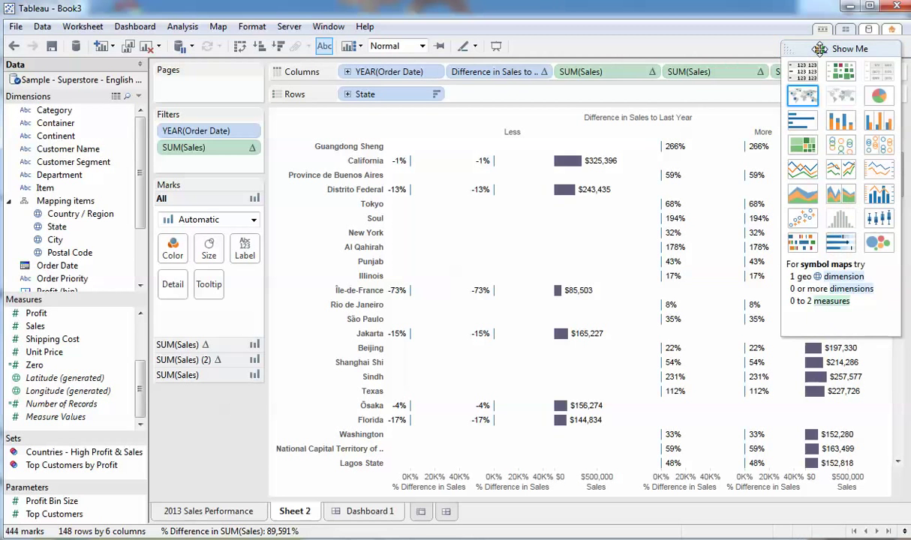
click(801, 97)
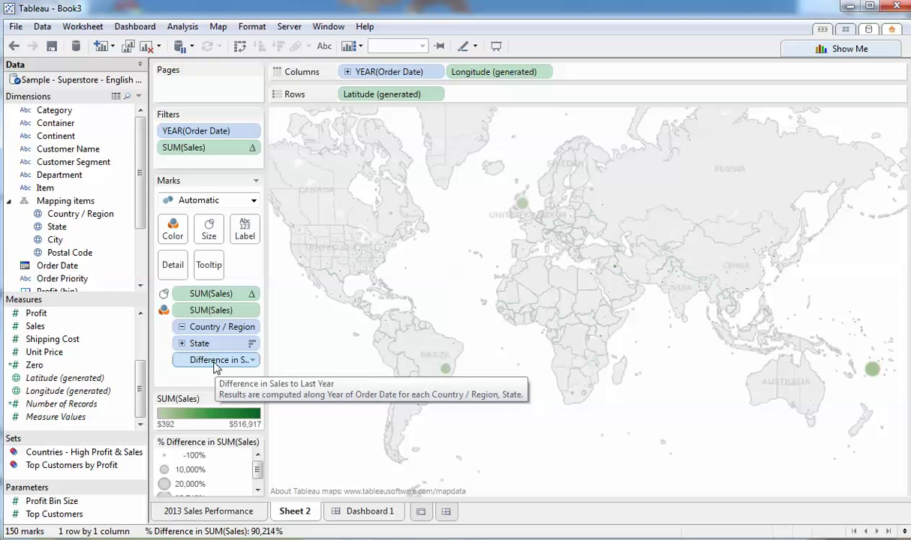
click(199, 200)
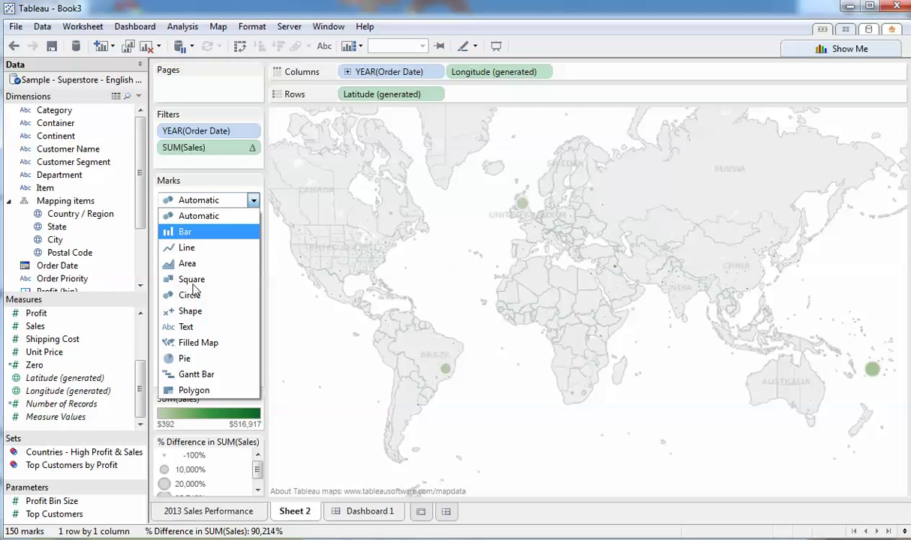
click(189, 310)
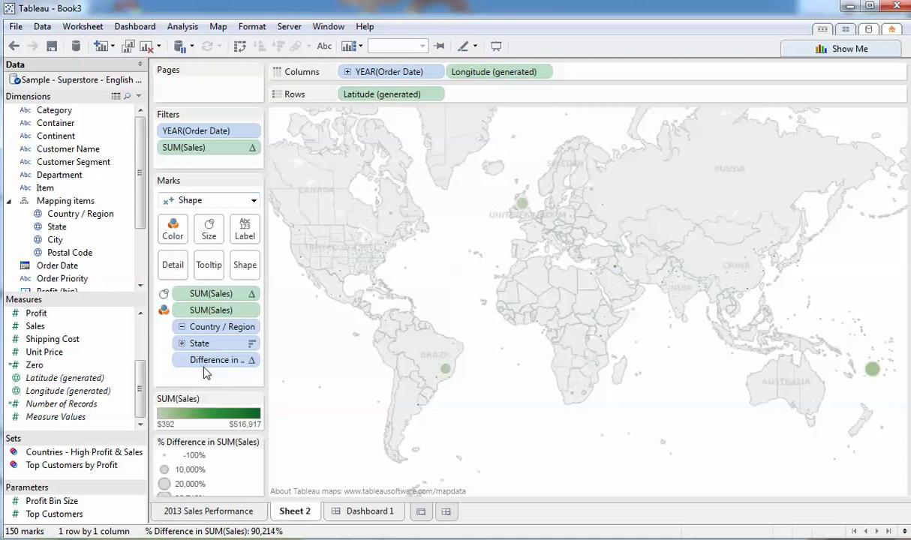
drag(225, 360, 245, 264)
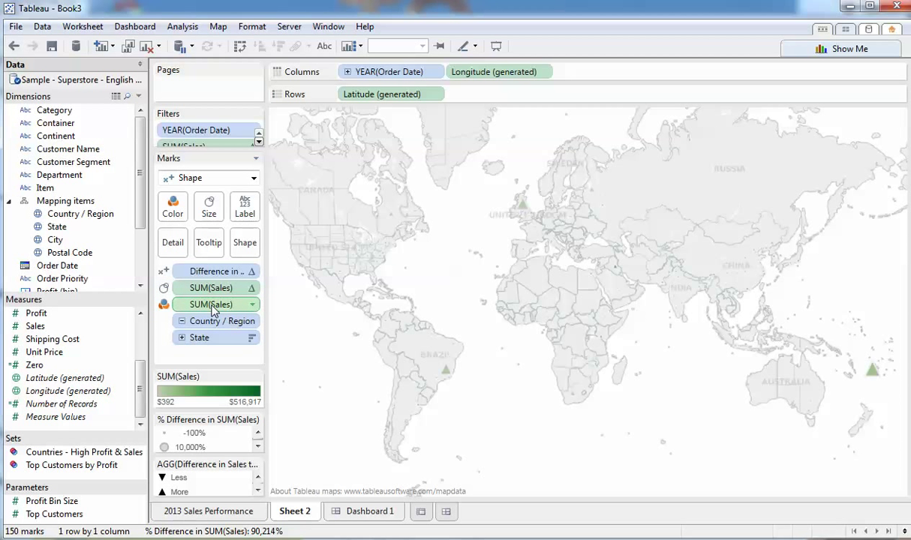
Step: Colour the triangles by % Difference in Sales and size them by SUM(Sales)
drag(213, 309, 180, 337)
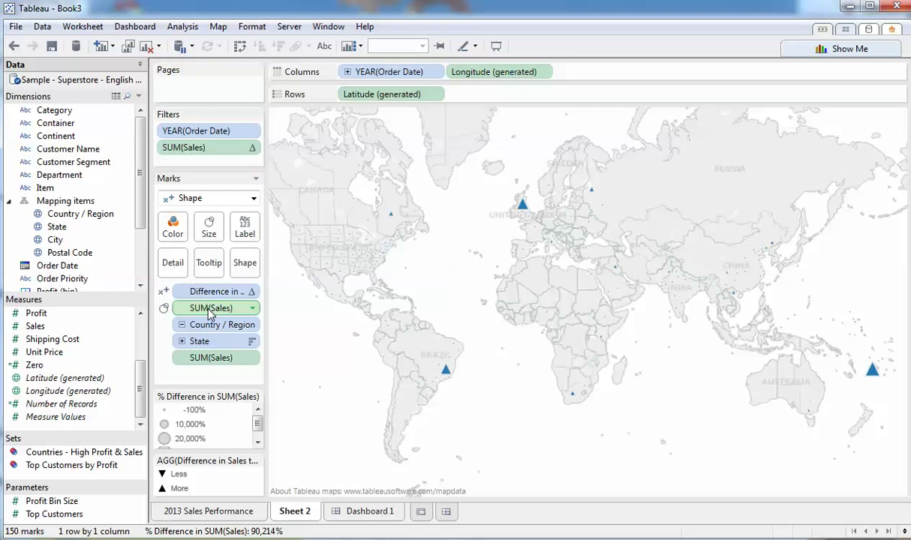
drag(210, 315, 173, 232)
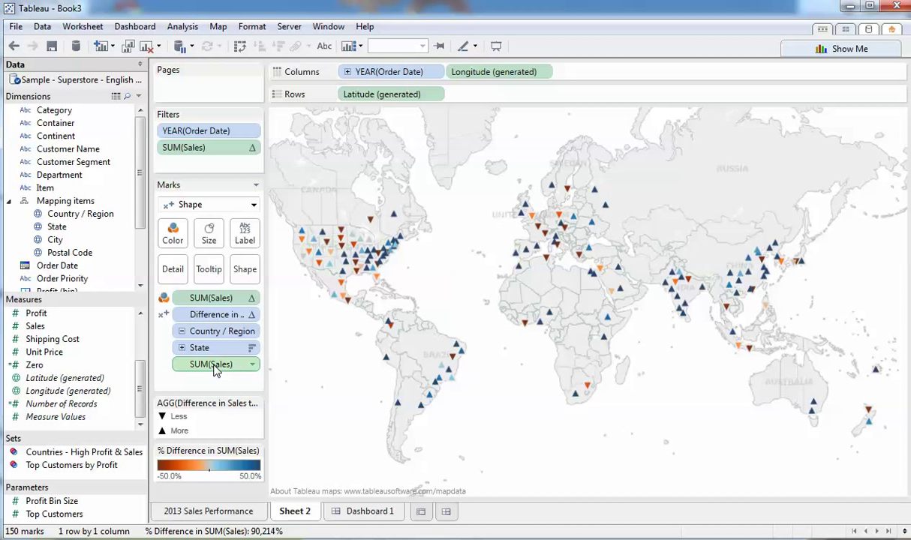
drag(215, 367, 208, 232)
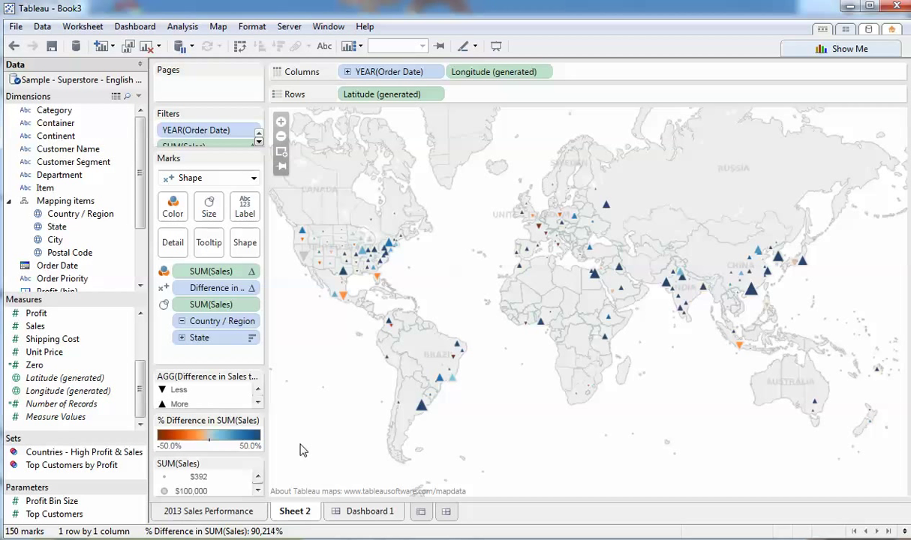
Step: Create a new dashboard from Sheet 2 and place the Sheet 2 world map on it
right_click(304, 517)
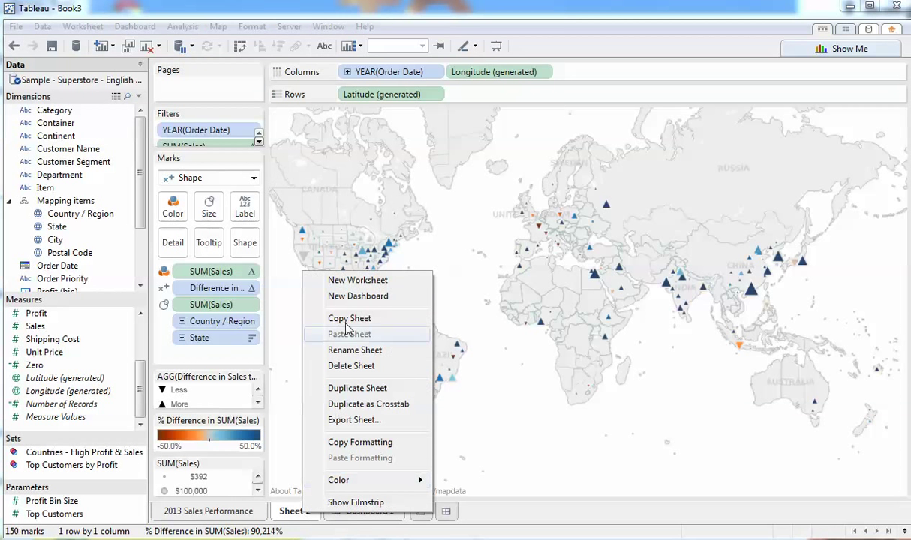
click(348, 297)
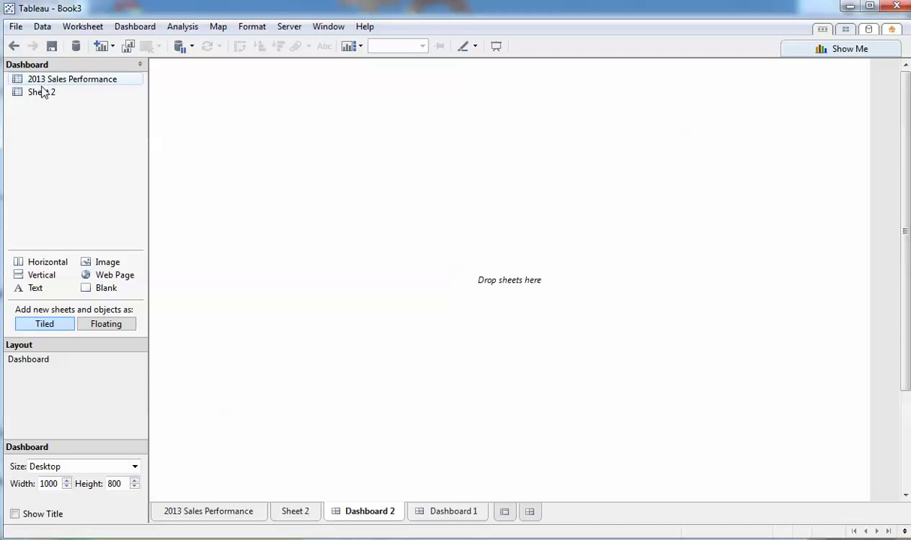
drag(42, 91, 453, 403)
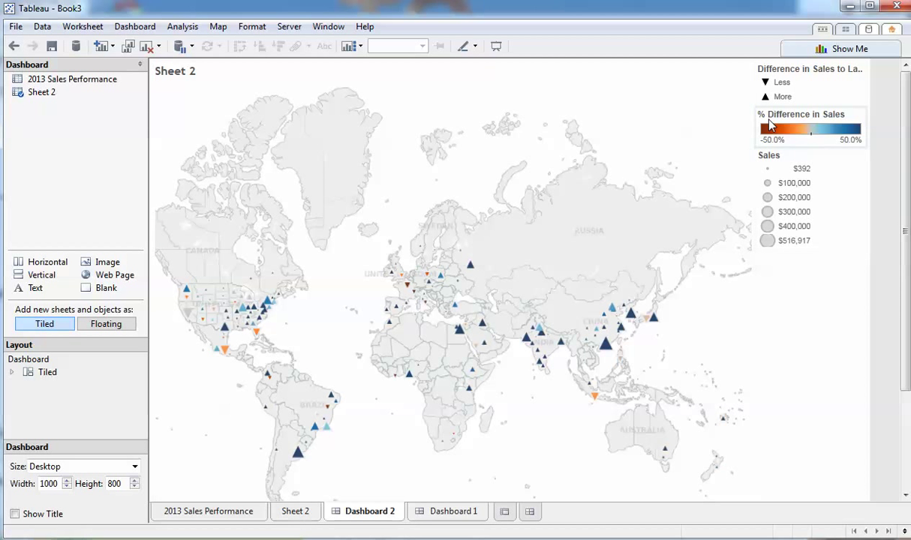
Step: Make the % Difference in Sales and Difference in Sales to Last Year legends floating
click(805, 87)
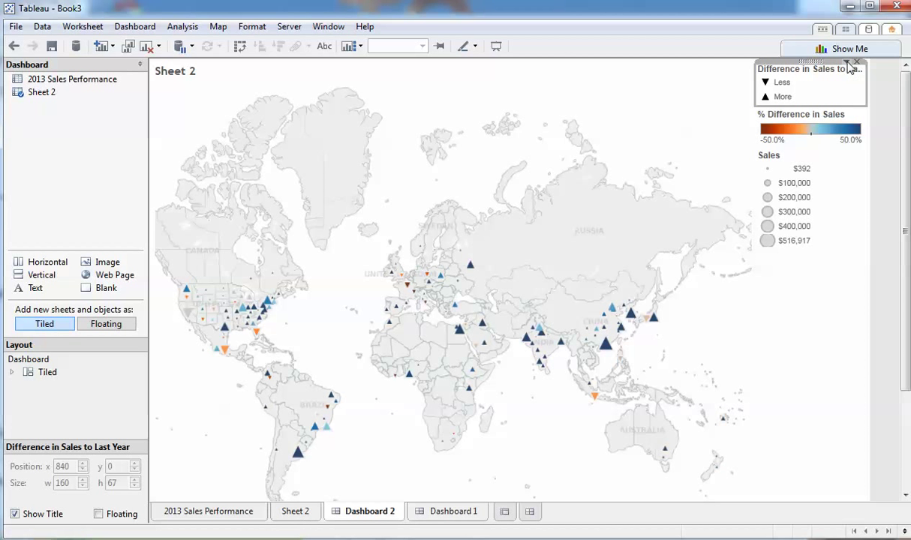
click(843, 146)
click(846, 148)
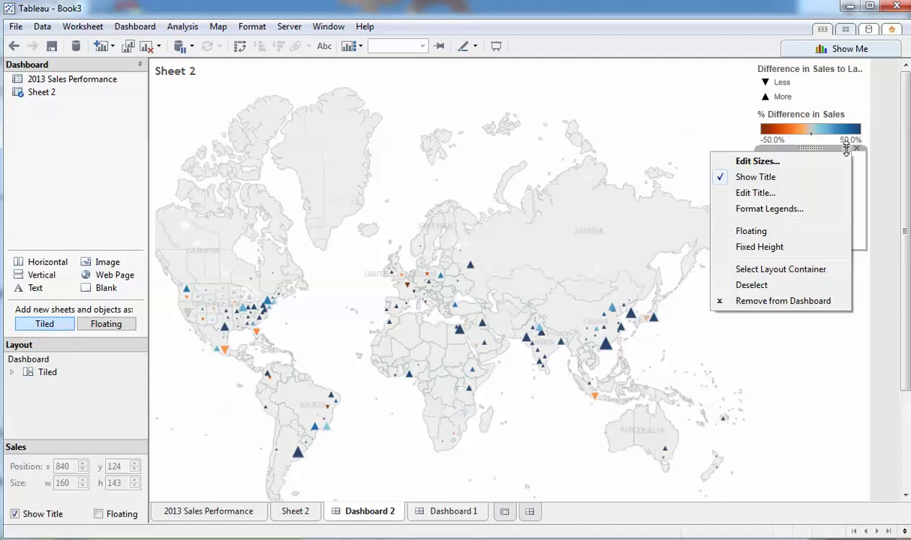
click(772, 150)
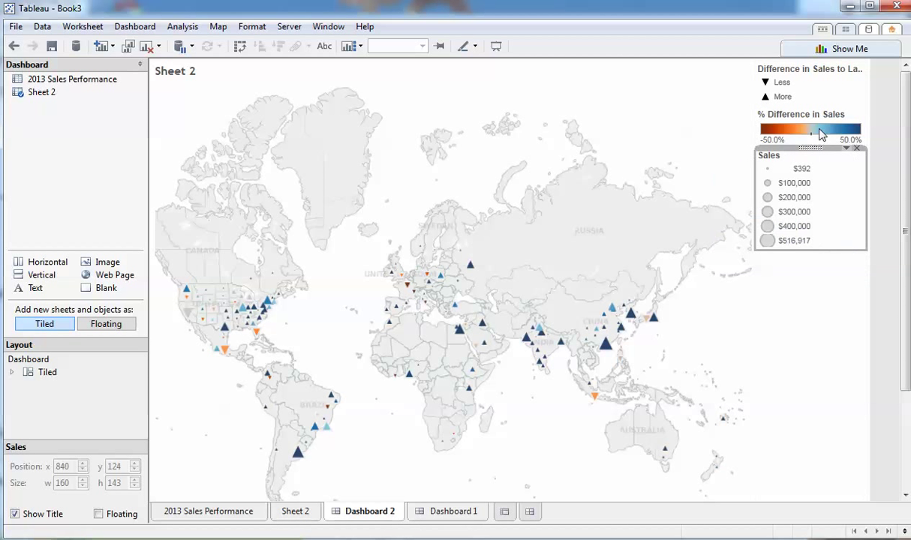
drag(821, 134, 802, 154)
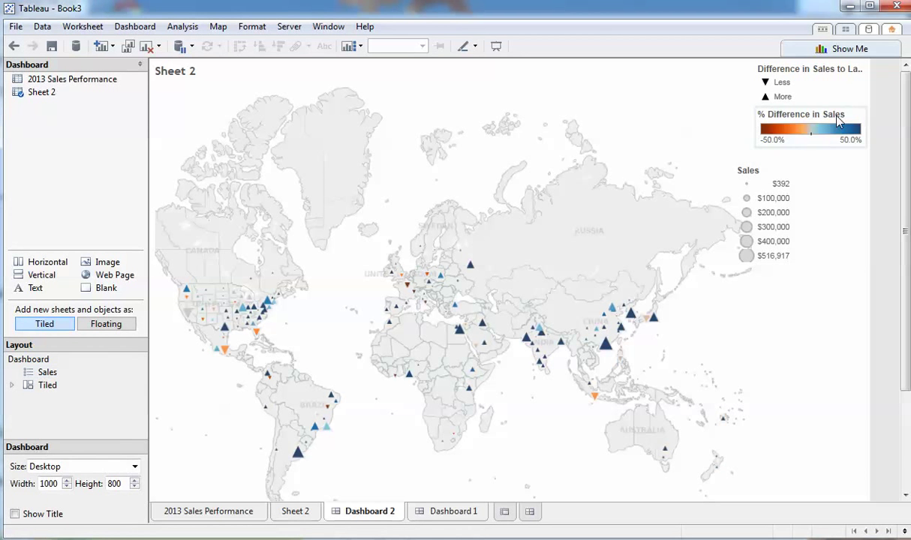
click(838, 122)
click(845, 107)
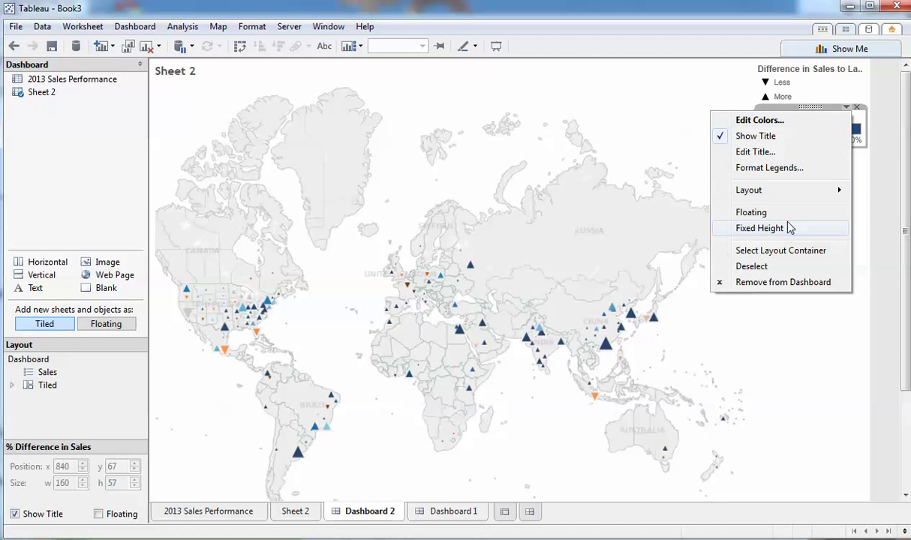
click(754, 212)
click(850, 69)
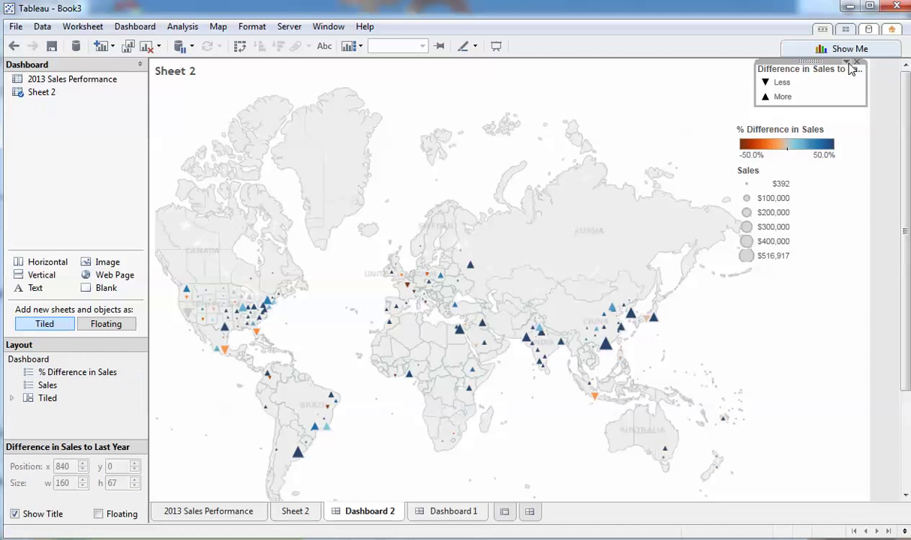
click(847, 63)
click(753, 197)
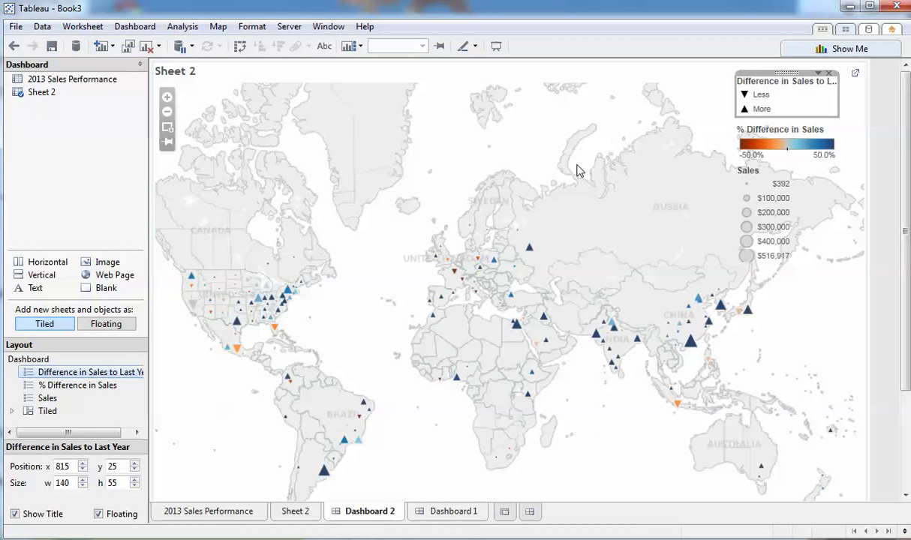
Step: Move the change legend to the top-left, % Difference top-right, and Sales bottom-right
drag(787, 73, 201, 86)
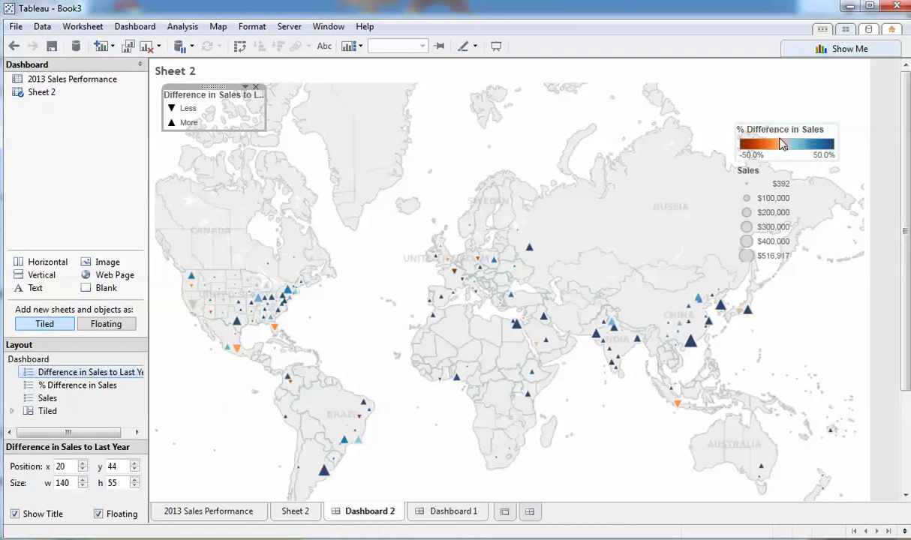
click(742, 129)
mouse_move(789, 117)
mouse_down()
mouse_move(808, 75)
mouse_move(801, 117)
mouse_up()
click(780, 183)
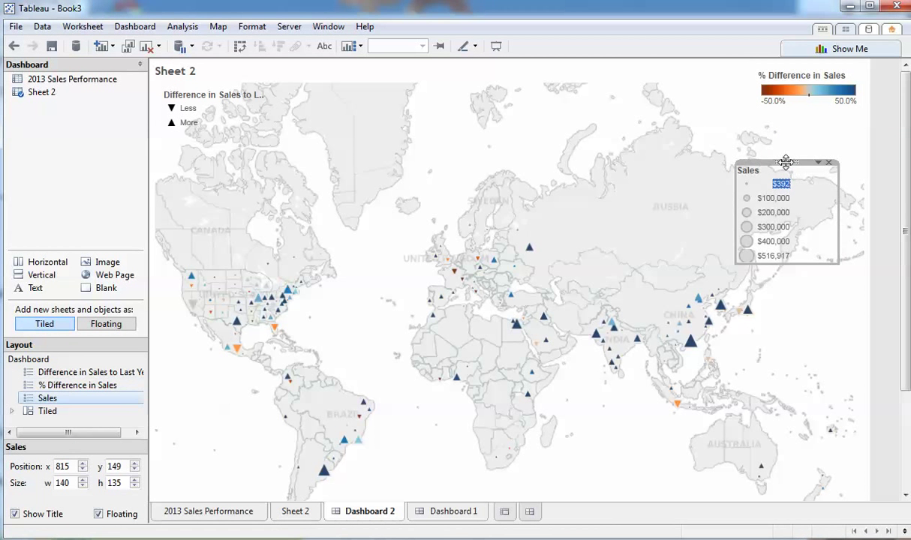
drag(785, 162, 817, 395)
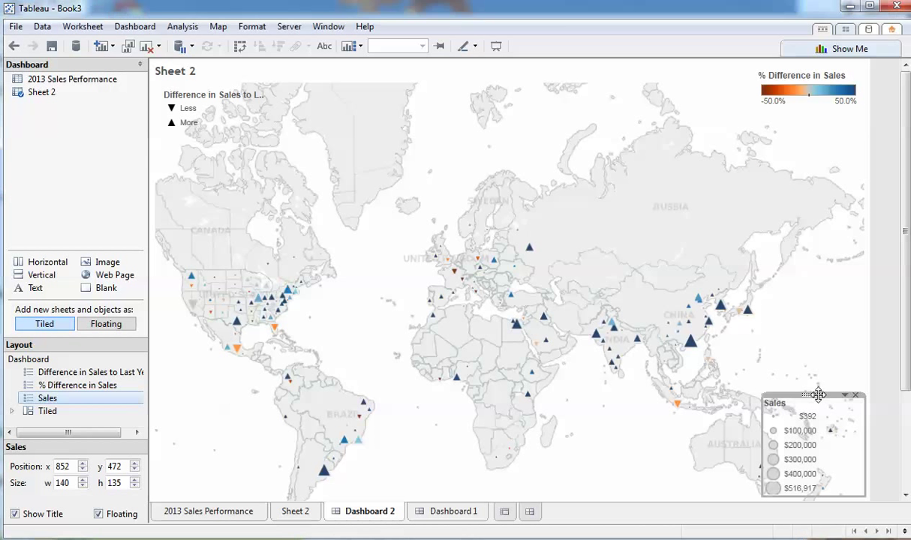
Step: Enable highlighting on the Difference in Sales to Last Year legend, alternating Less and More, ending on More
click(193, 96)
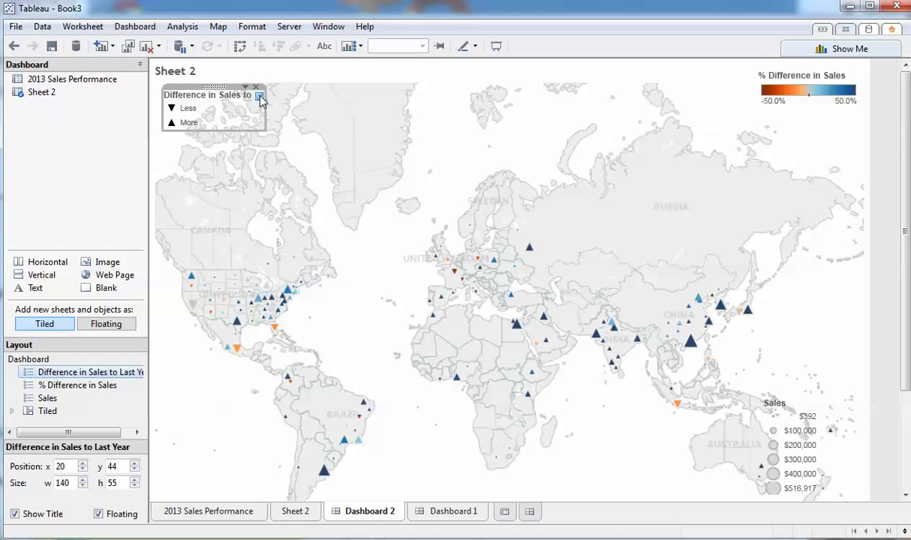
click(259, 95)
click(216, 112)
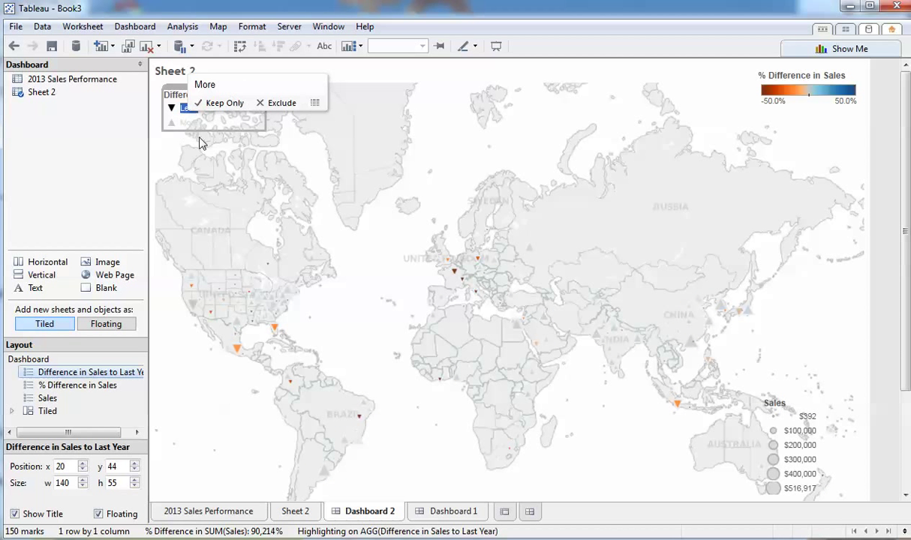
click(186, 123)
click(187, 109)
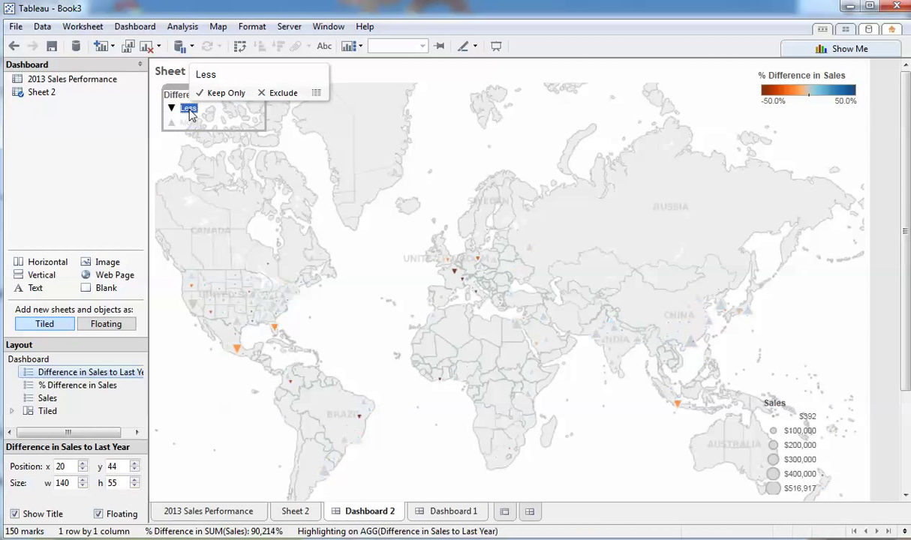
click(188, 122)
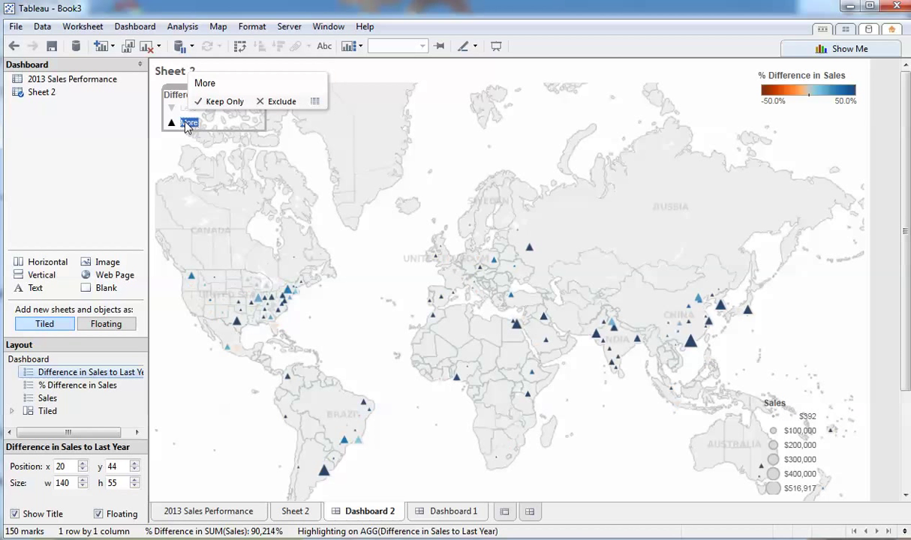
click(442, 147)
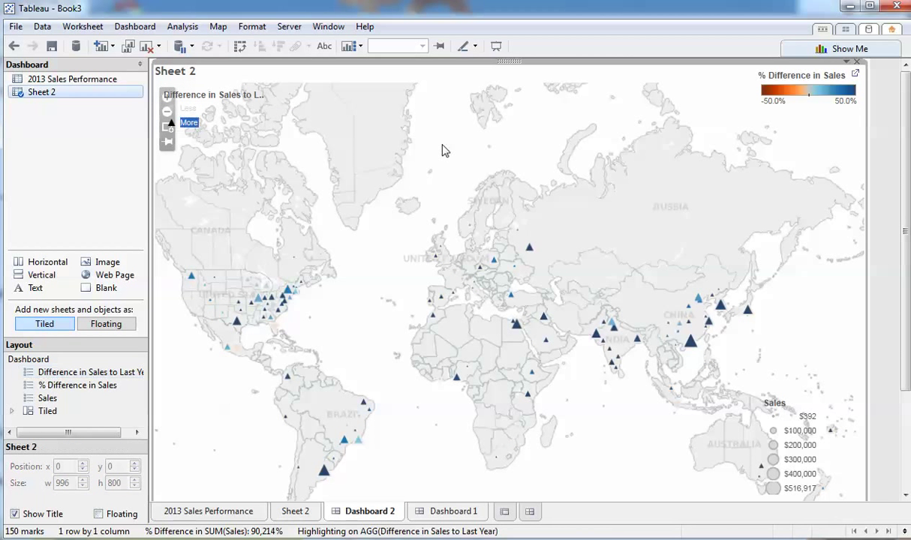